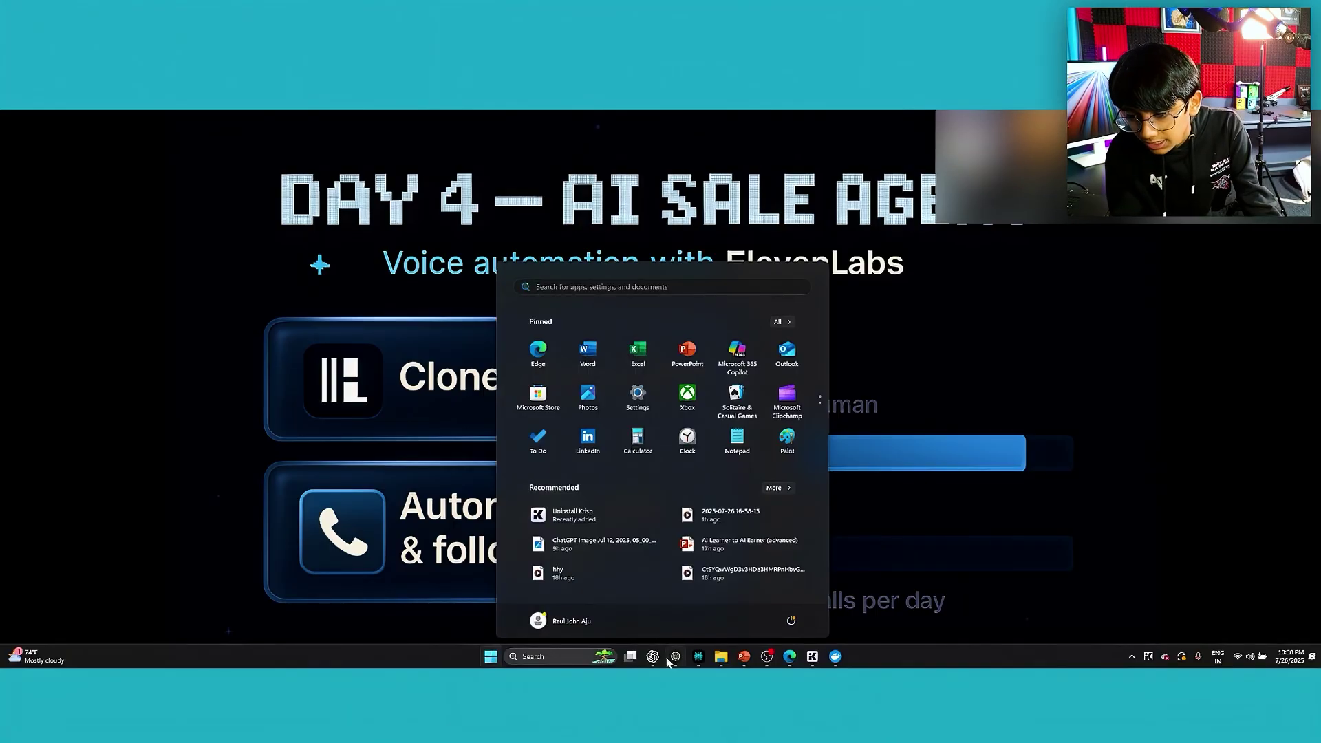
Start a Blank Agent in ElevenLabs and enter the name MY CAL GUY
left_click(674, 656)
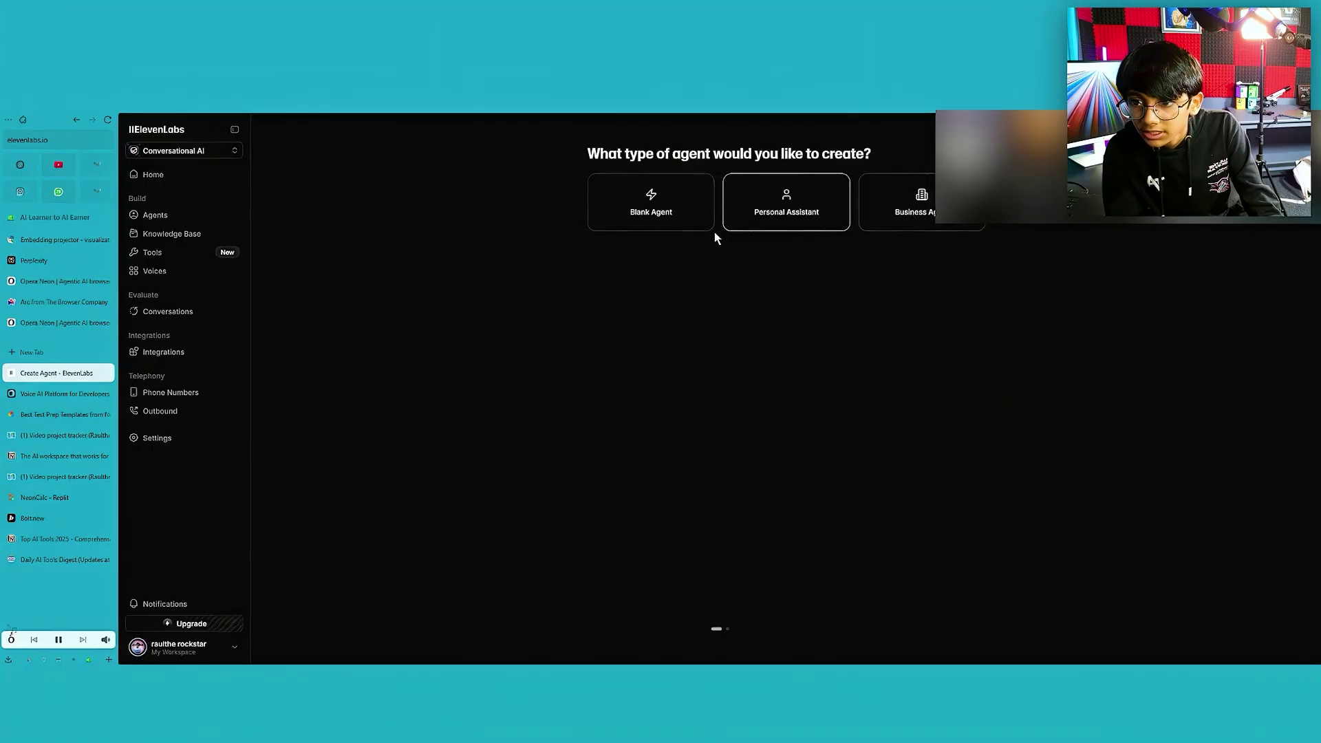
left_click(684, 221)
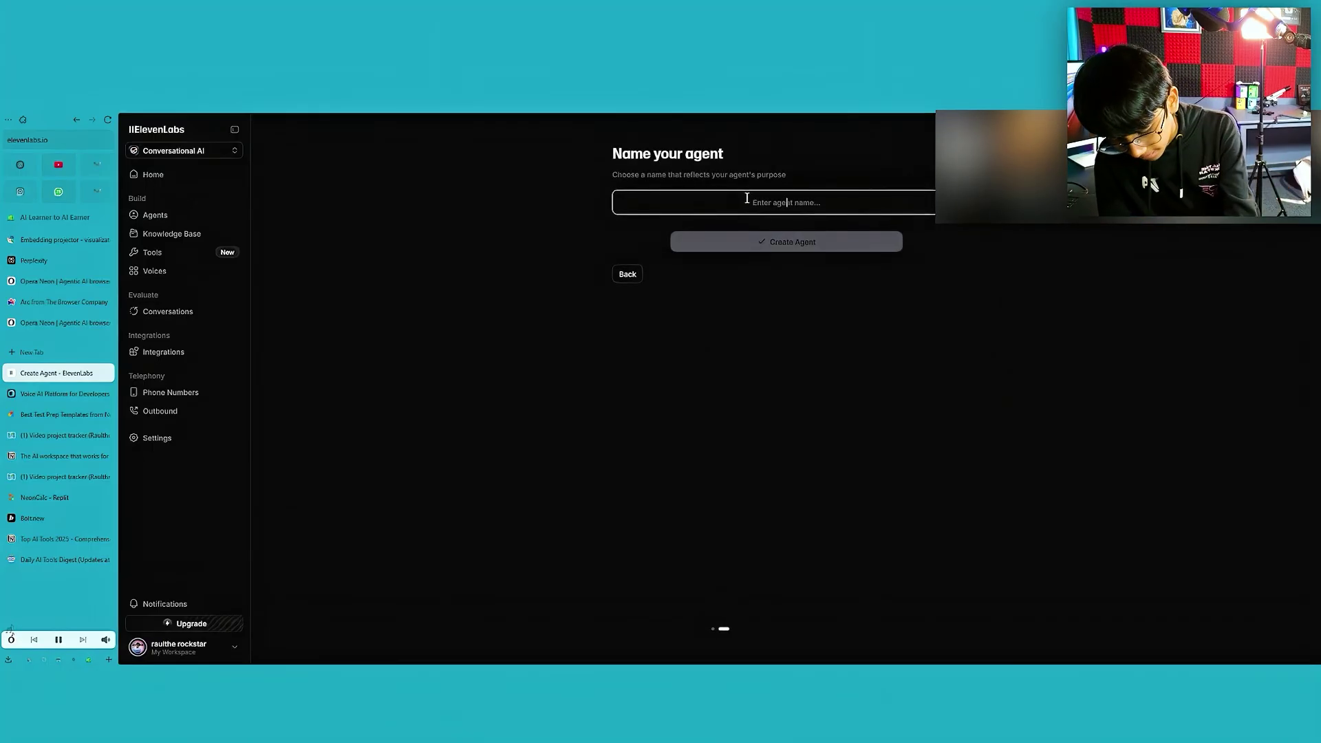
type("MY CAL GUY")
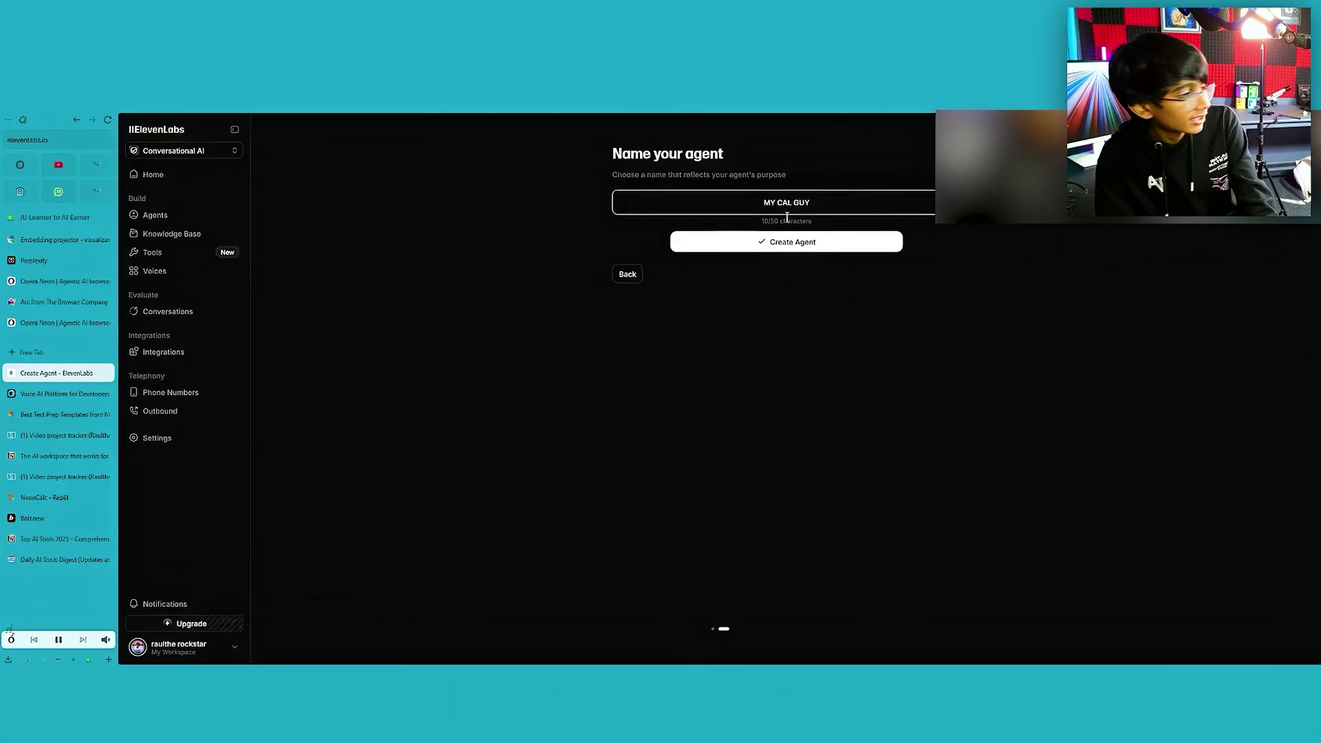
Create the agent, leaving English as its language and adding no additional languages
left_click(814, 245)
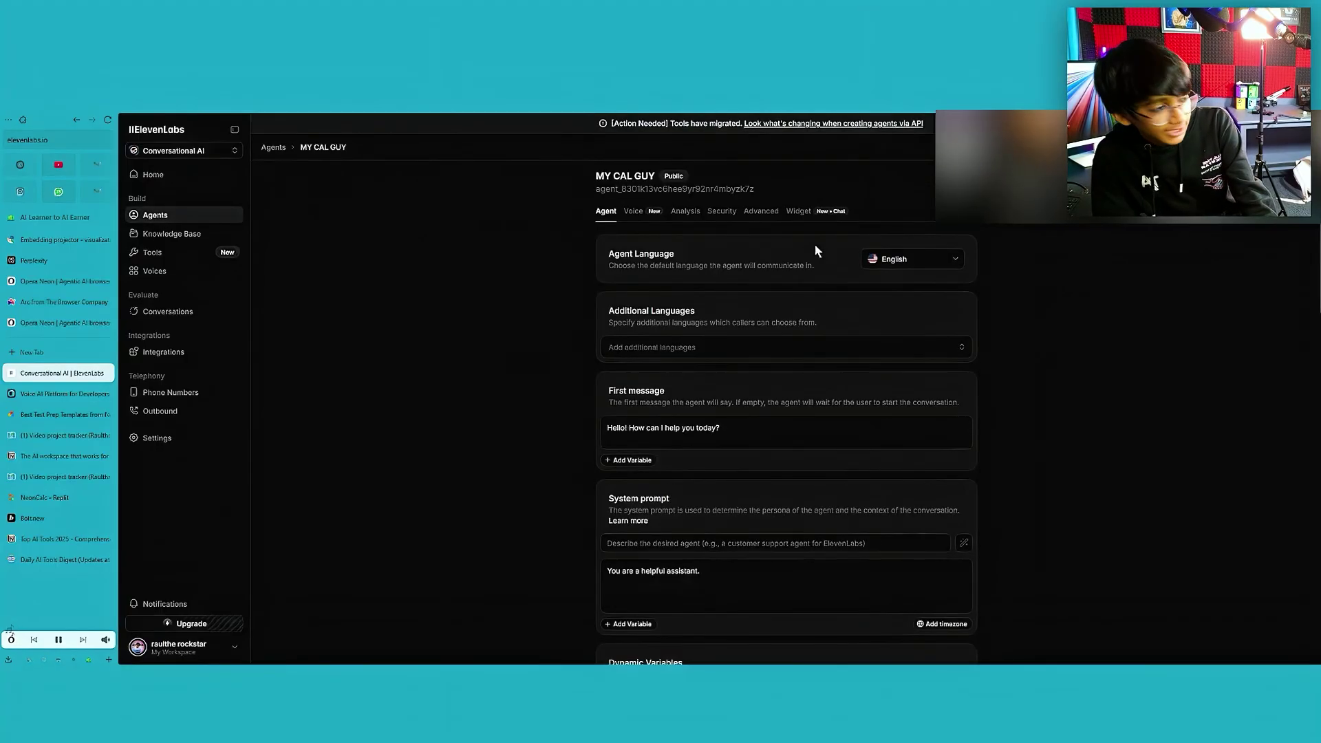
left_click(898, 259)
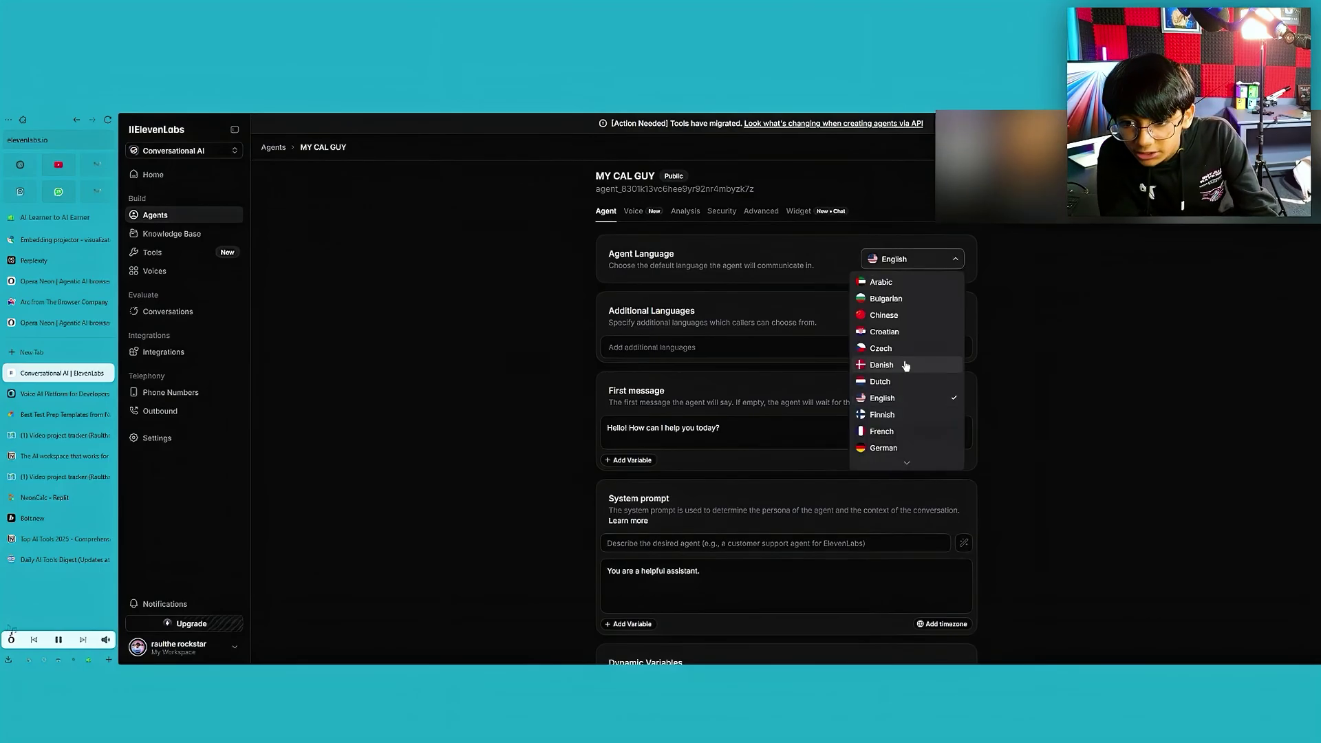
scroll(910, 390, "down", 5)
scroll(913, 384, "up", 5)
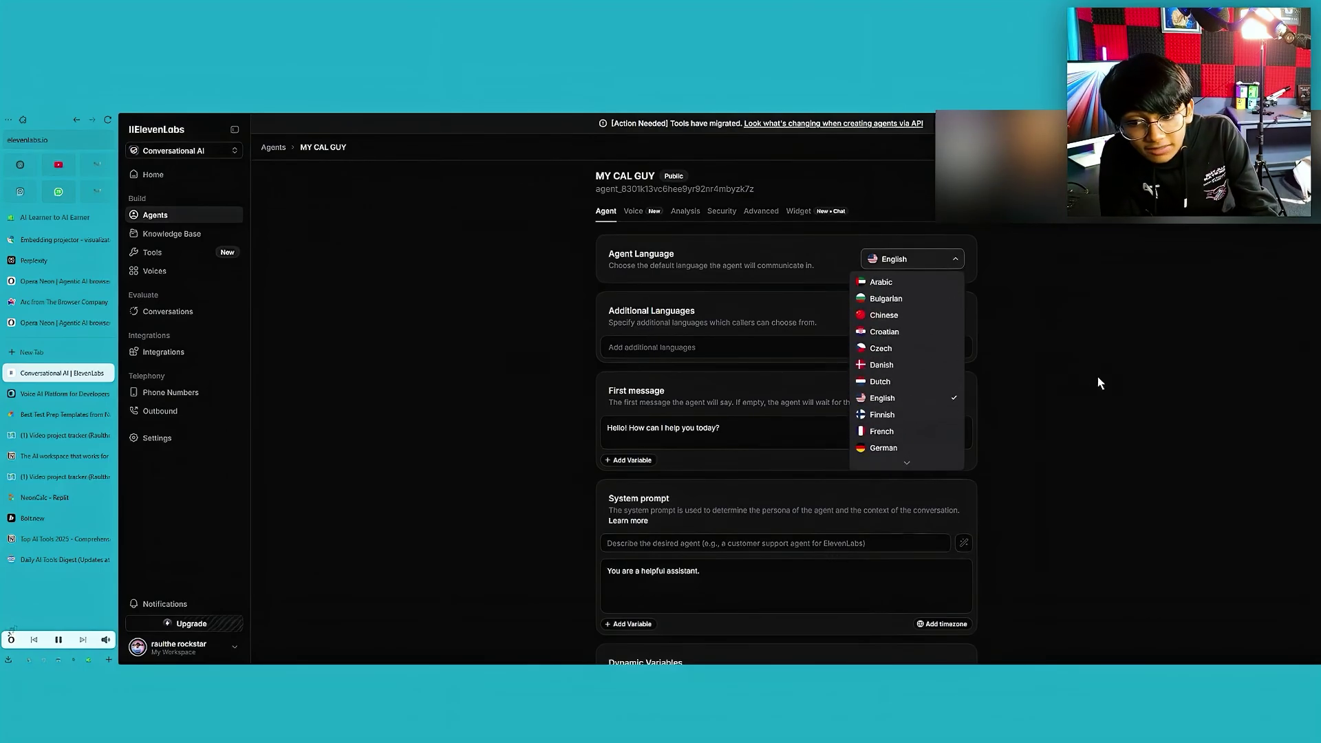
left_click(1068, 413)
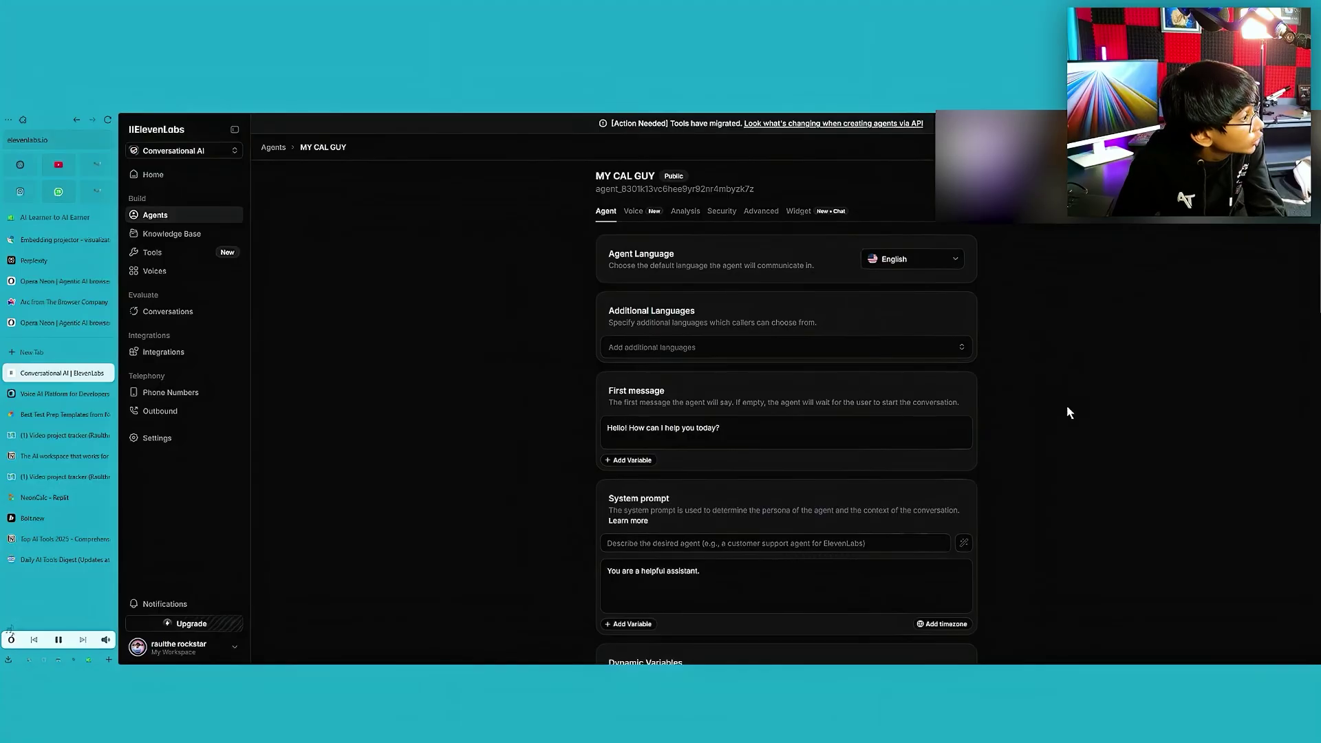
left_click(843, 349)
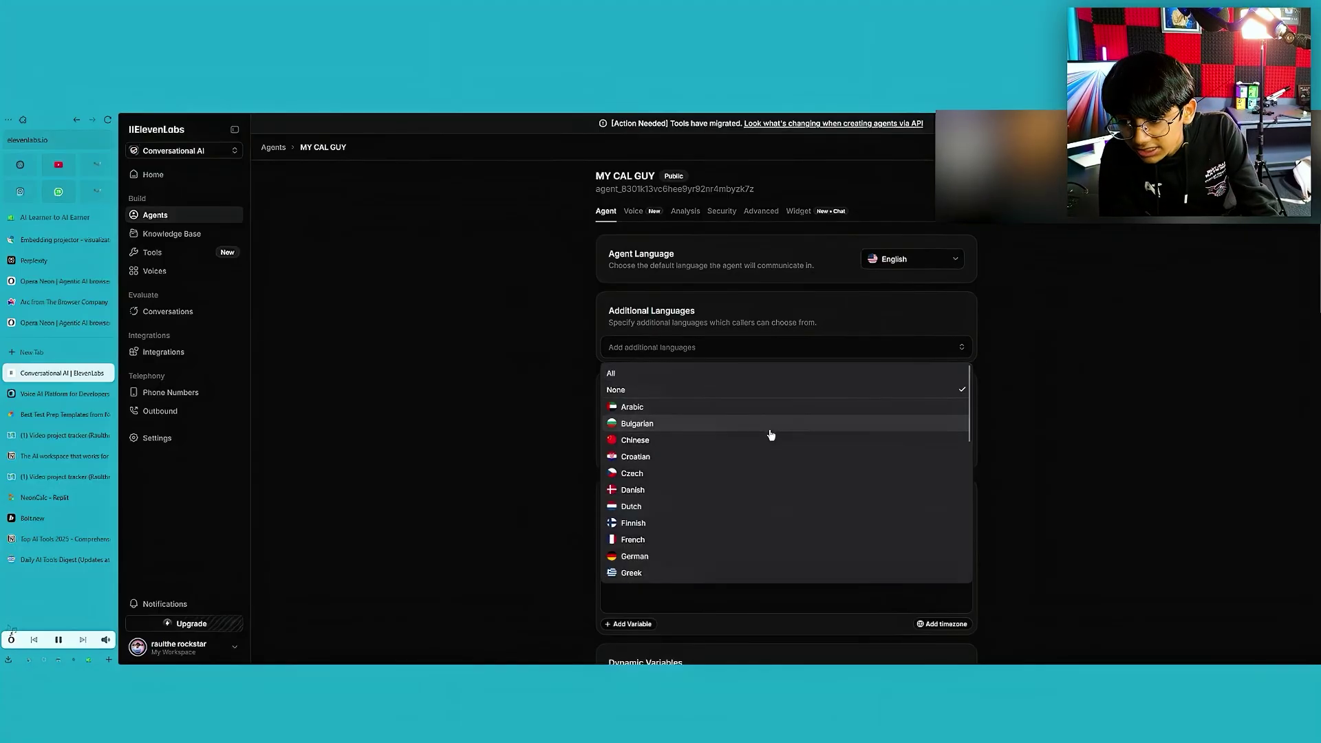
scroll(770, 435, "down", 2)
left_click(1283, 378)
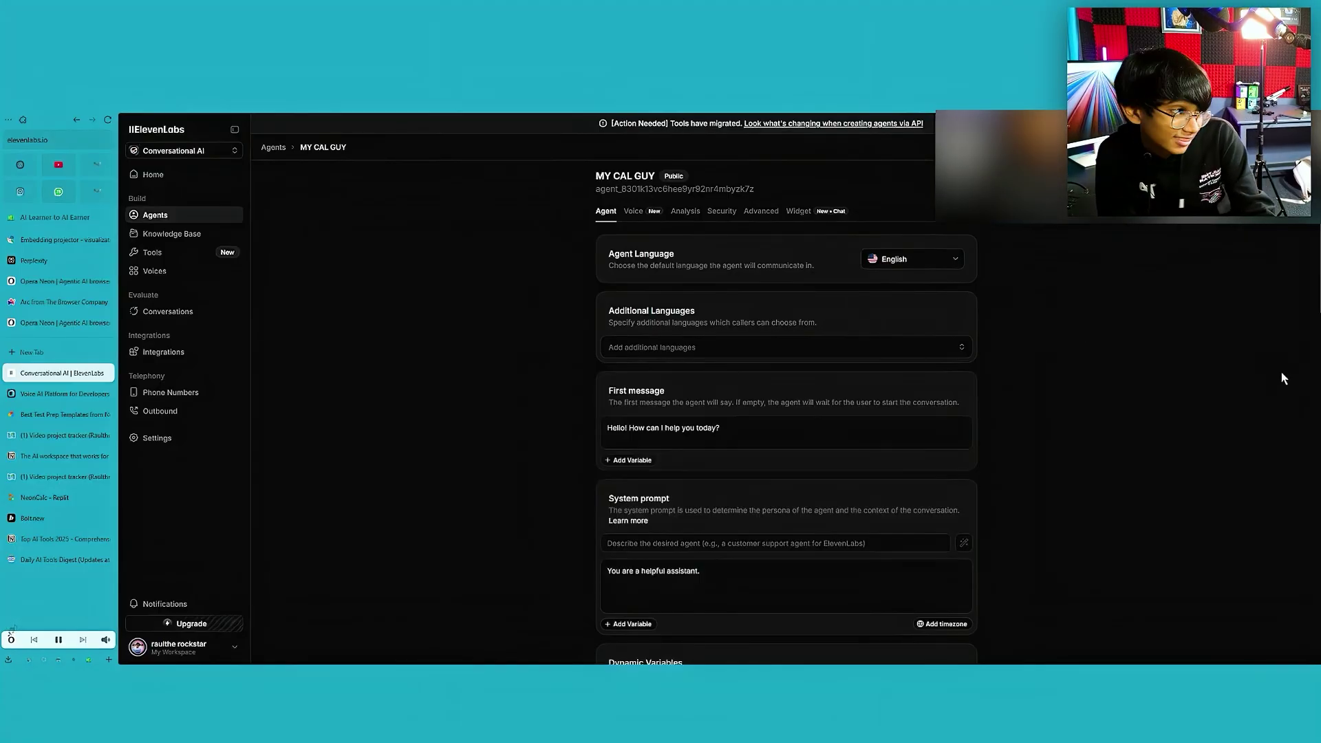
Replace the default first message with 'WATSSUP BROTHER', fixing the typos
left_click_drag(894, 430, 495, 388)
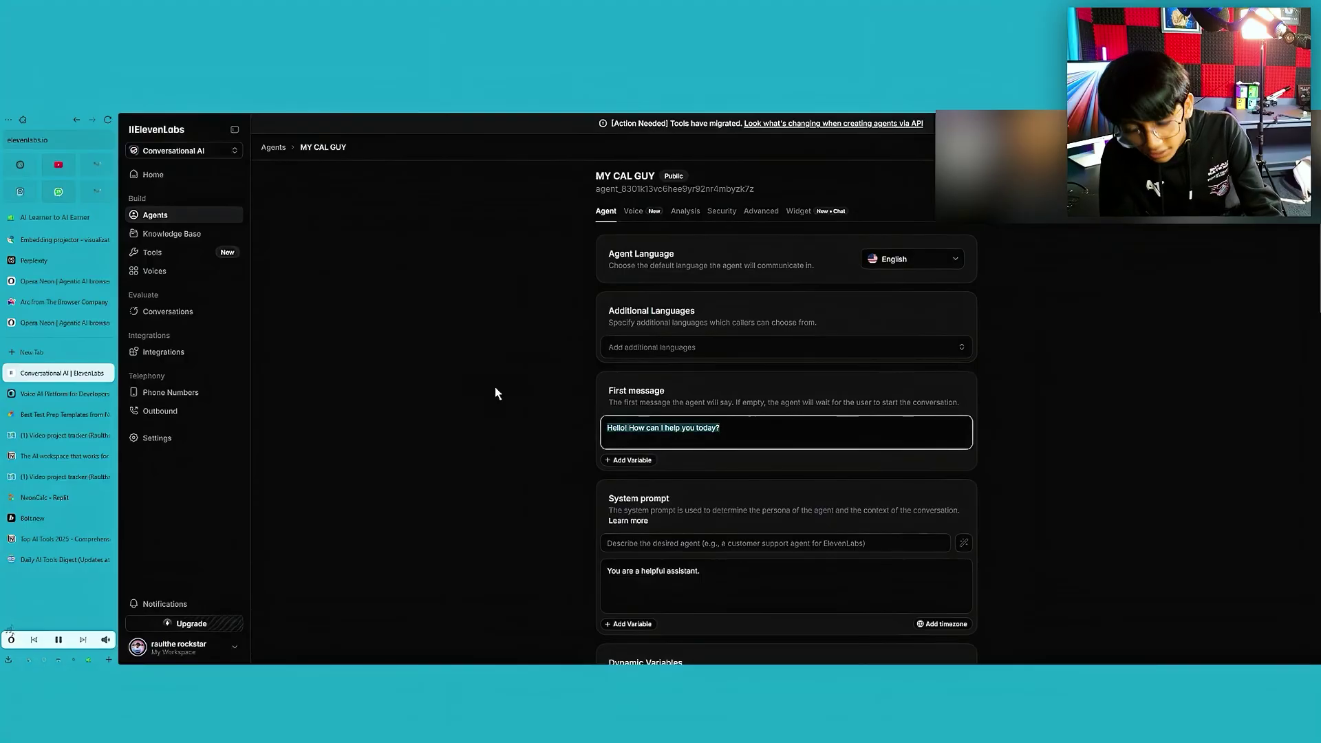
key("BackSpace")
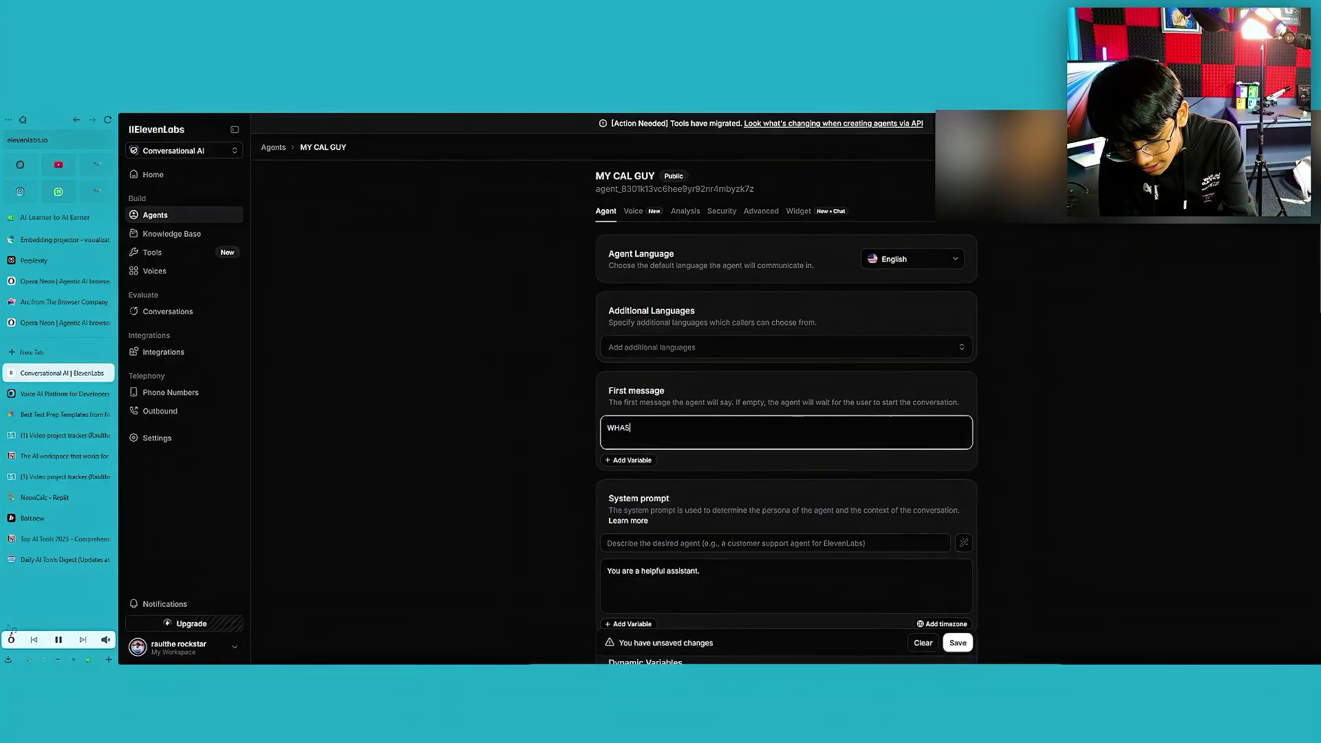
type("WHASSSUP BROTHER")
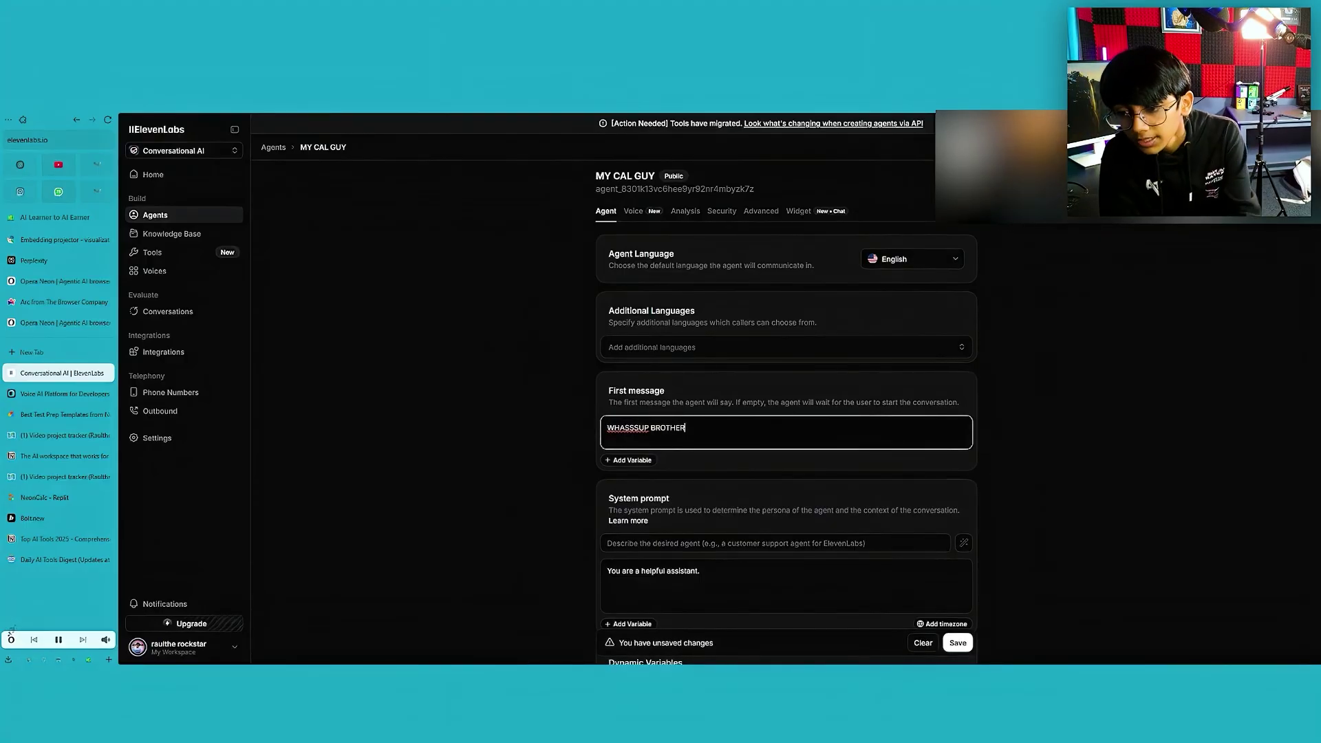
left_click(635, 432)
key("BackSpace")
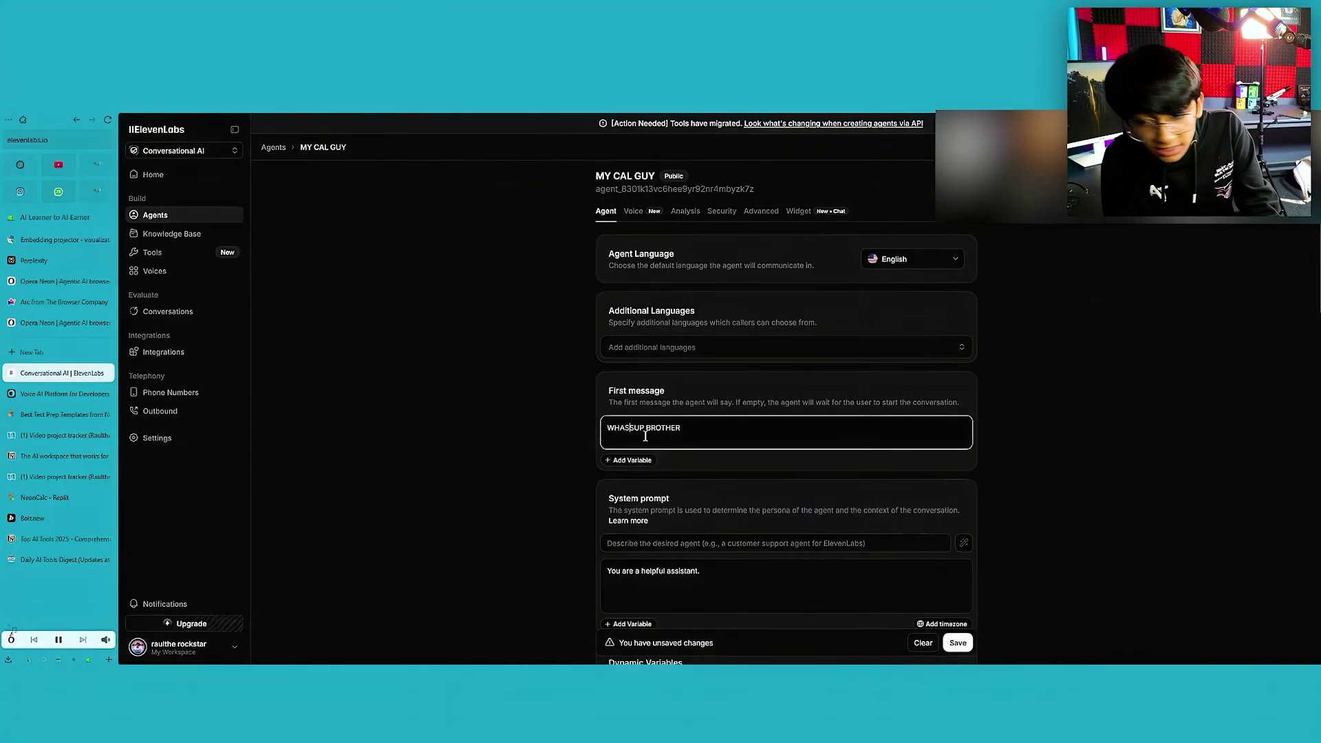
left_click(619, 430)
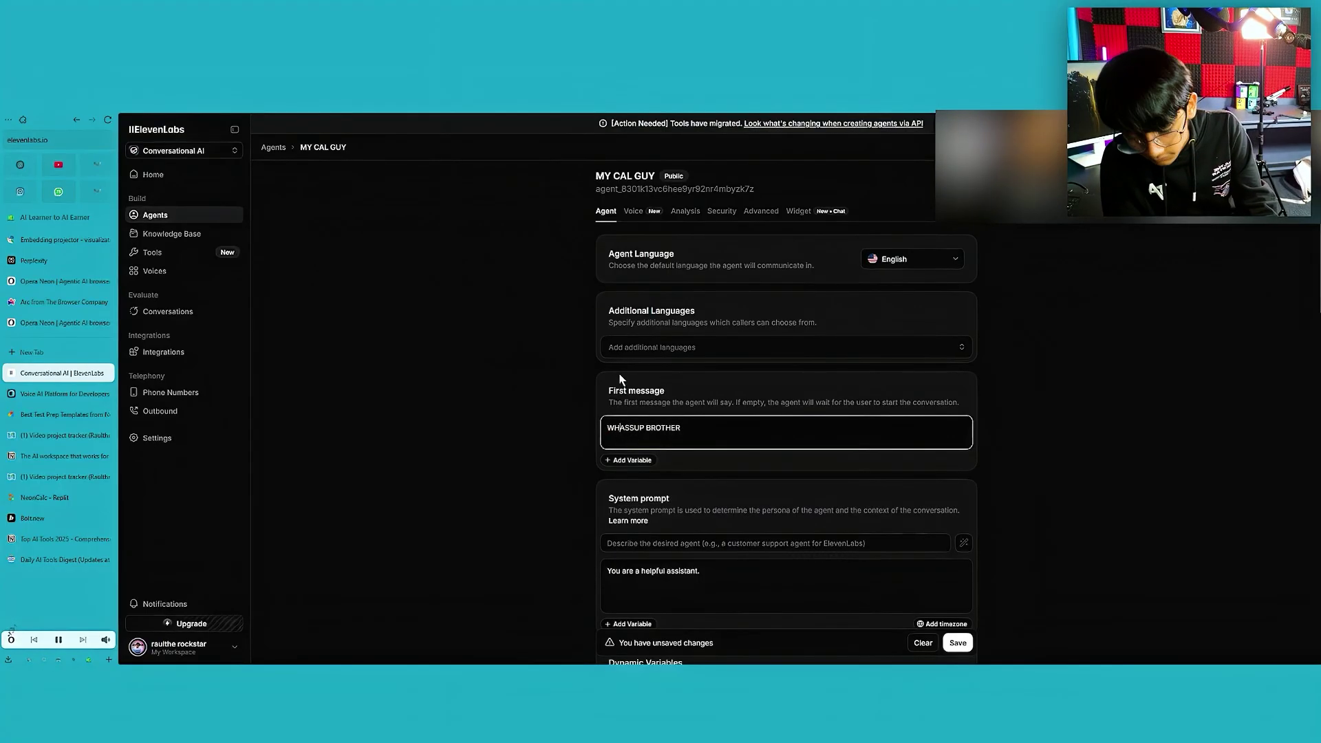
key("Right")
type("T")
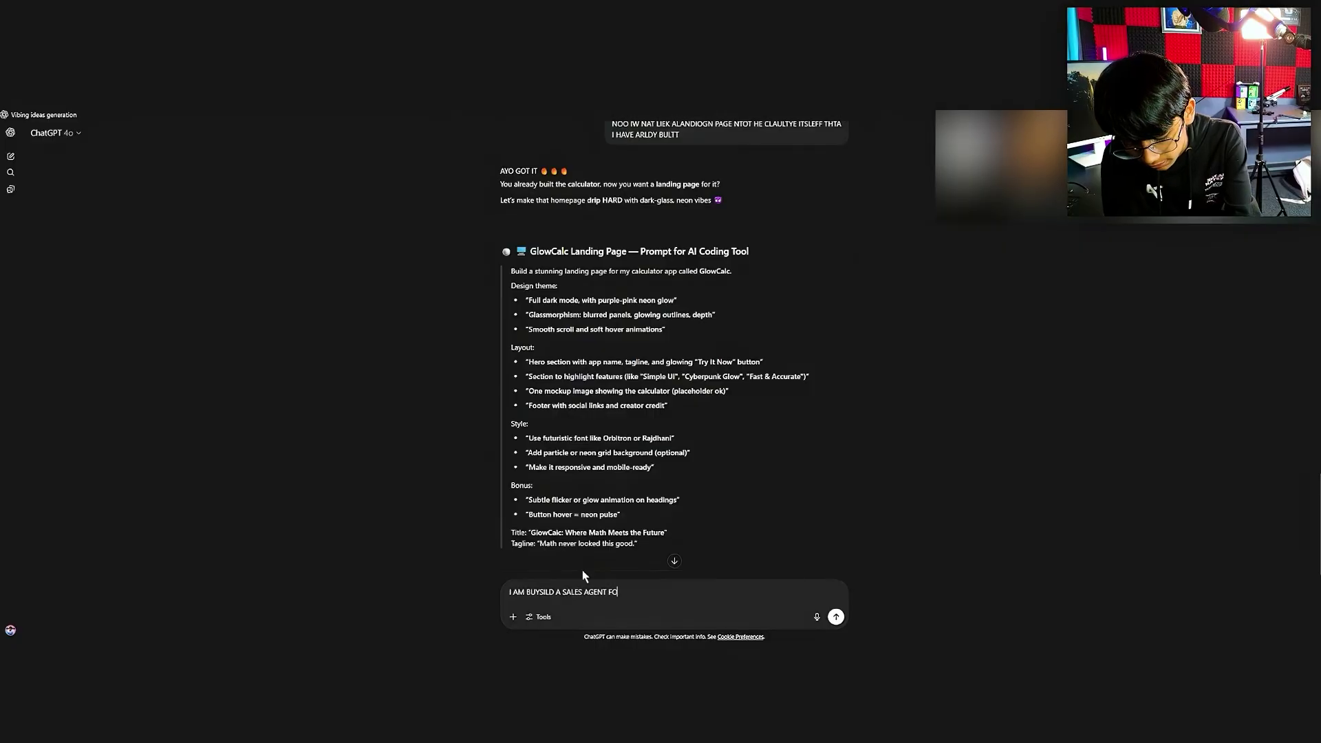
Ask ChatGPT for the sales agent's first message, then request a one-line opener
type("THISS SOO WHAT SHOUDL EB THE FIRTS MEESGE IT HSOUDL TLAK T HUMAN")
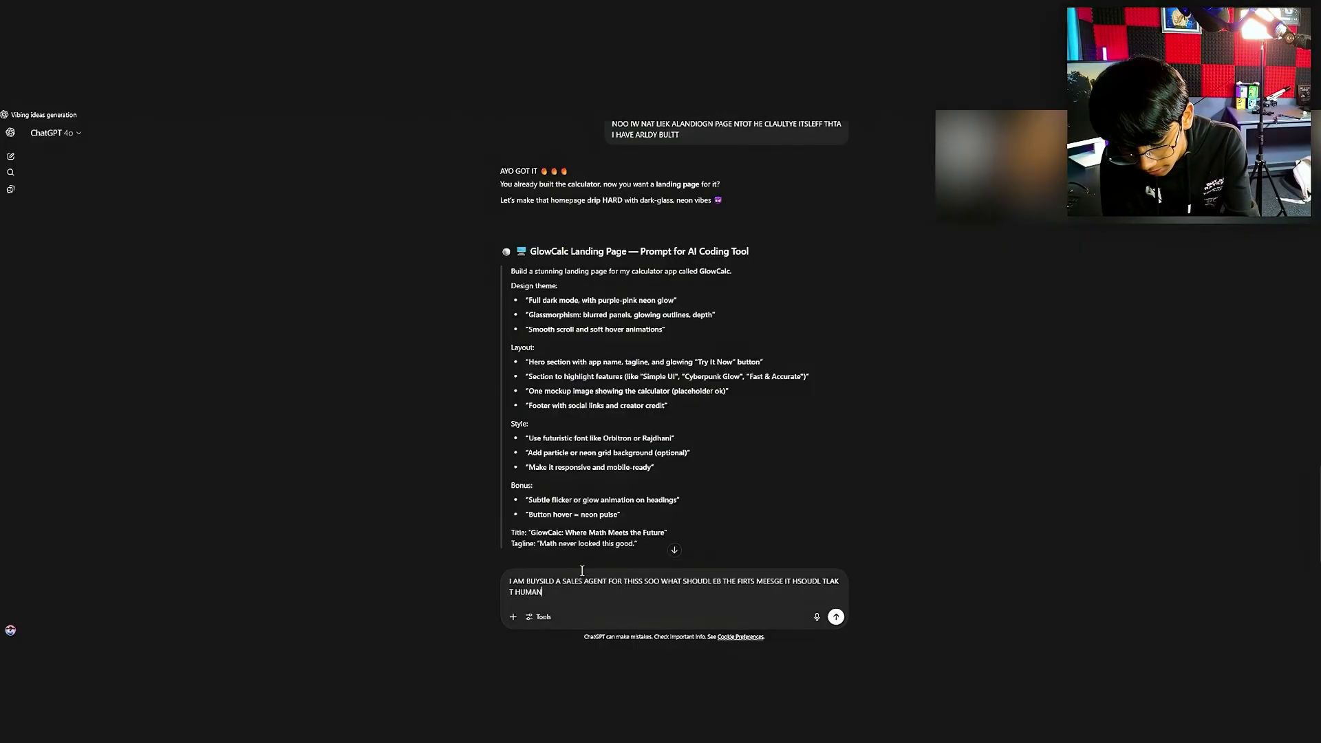
key("Return")
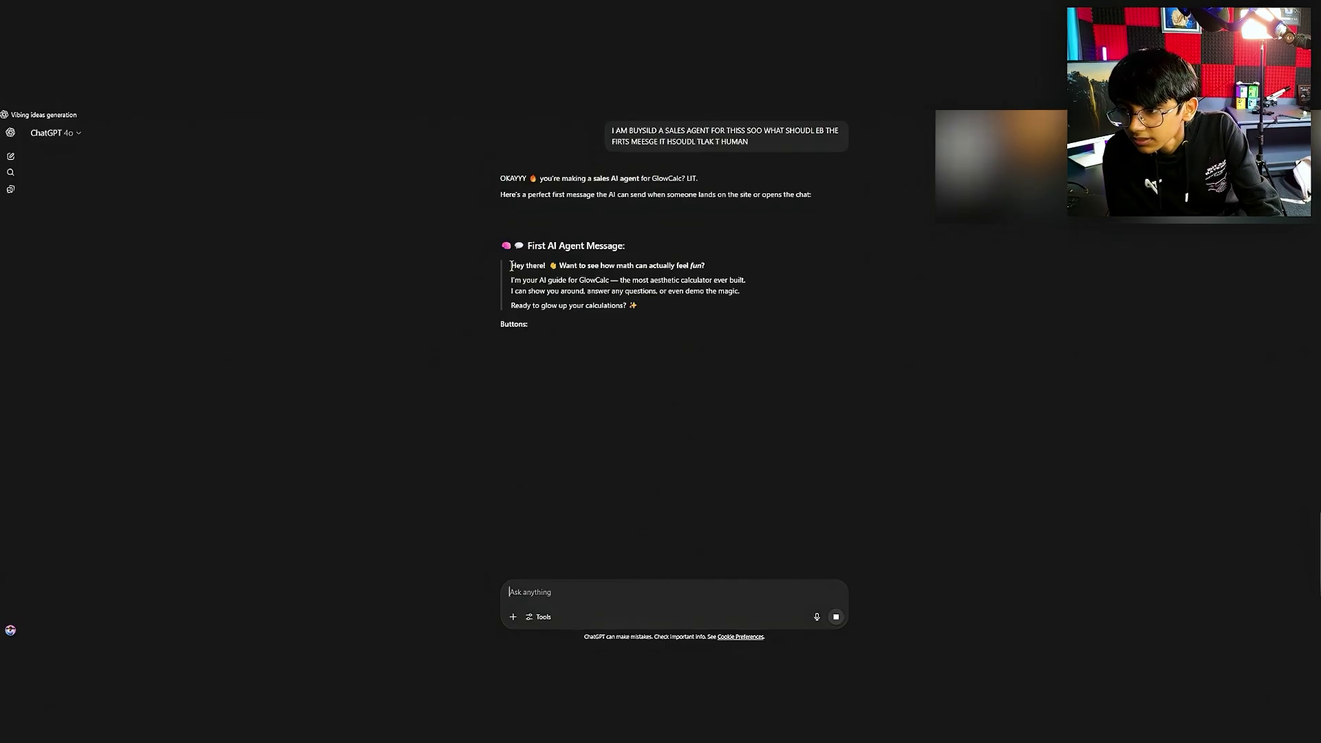
type("d")
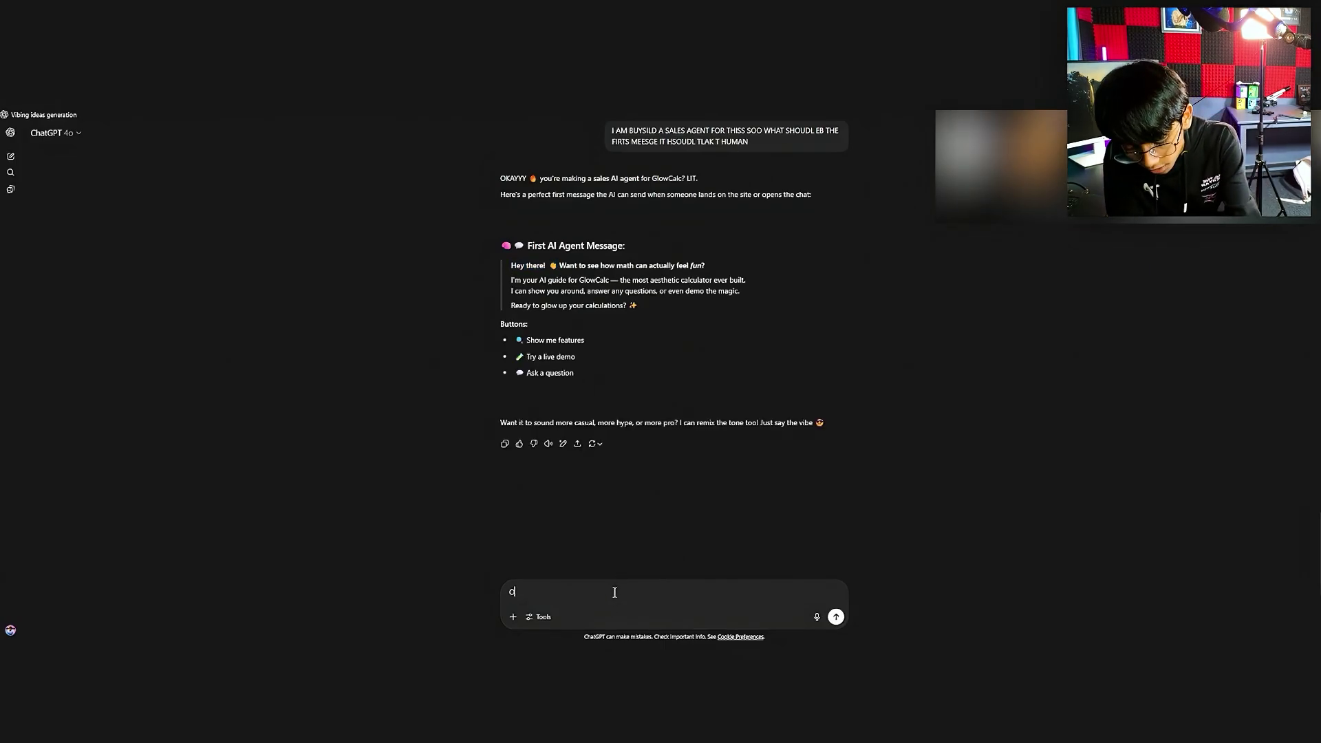
type("EN LINE")
key("Return")
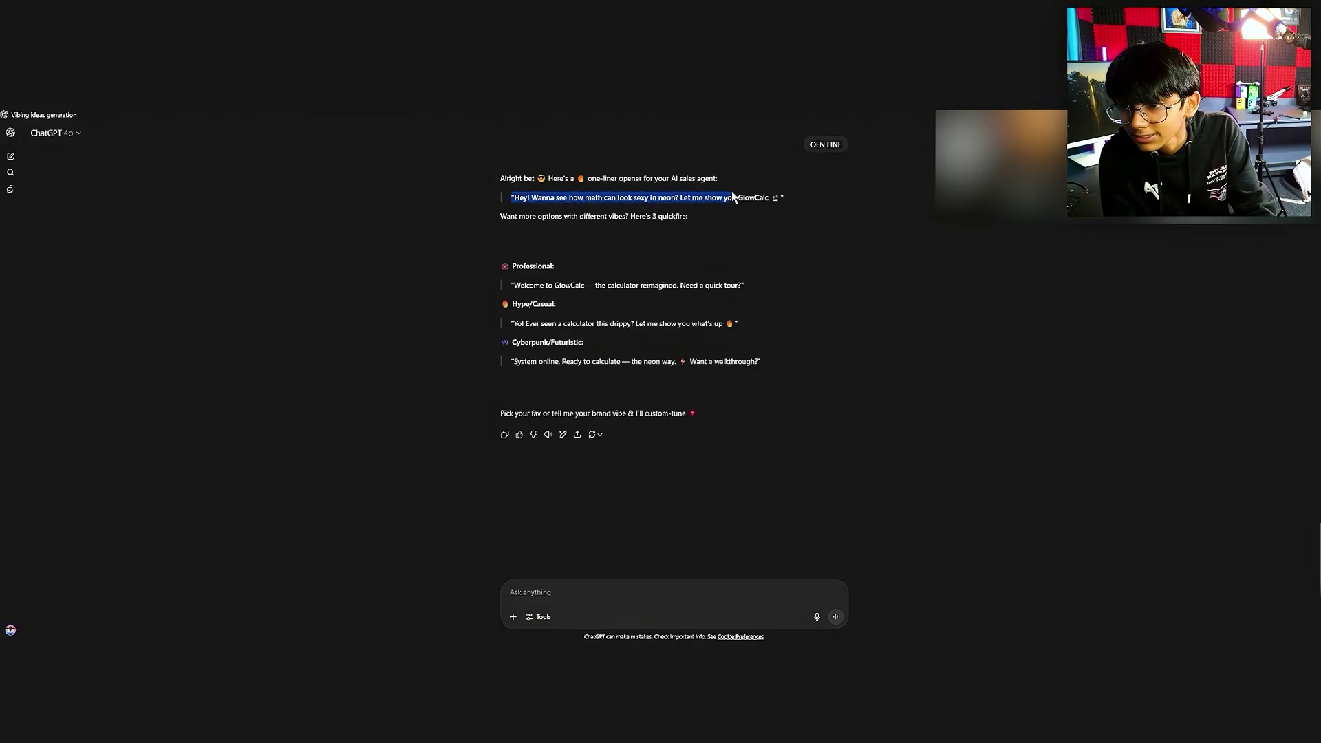
left_click(692, 589)
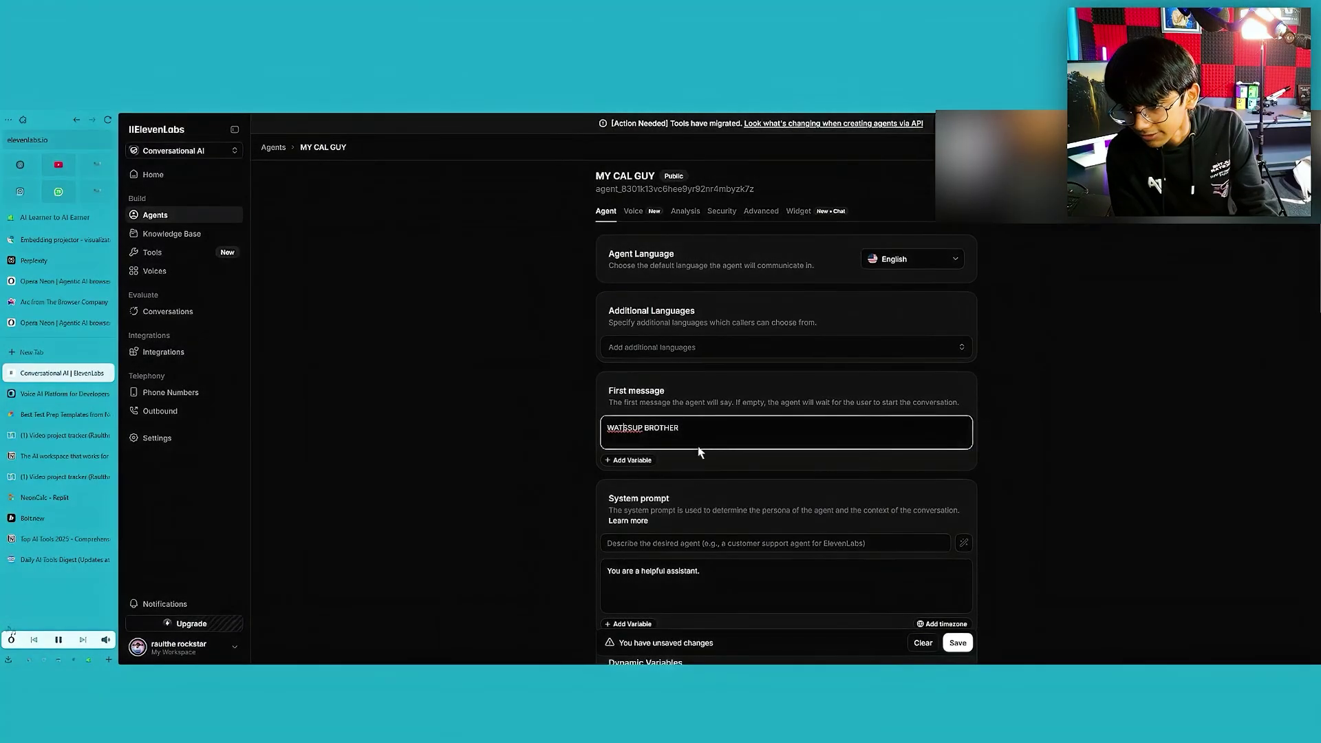
Paste the cyberpunk opener as the first message and delete the stray leading character and ⚡ emoji
type("\"System online. Ready to calculate — the neon way. ⚡ Want a walkthrough?")
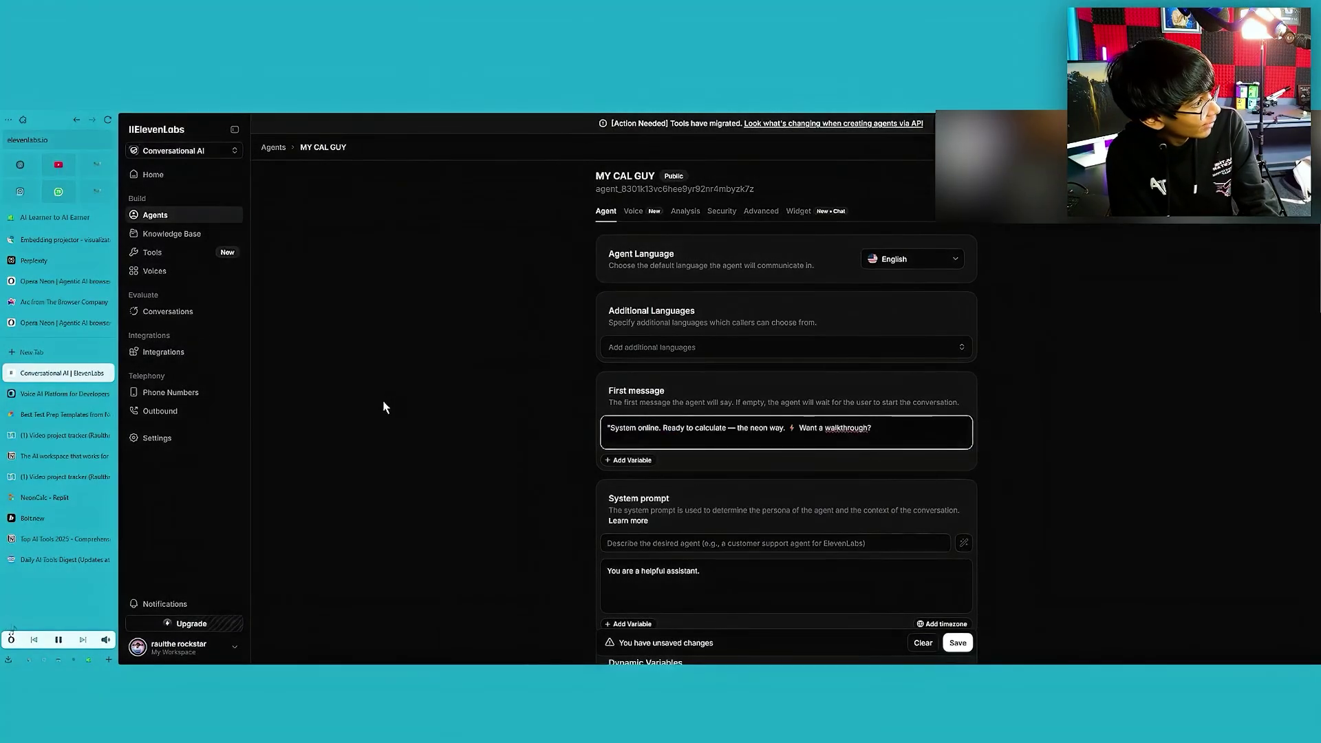
scroll(554, 430, "down", 2)
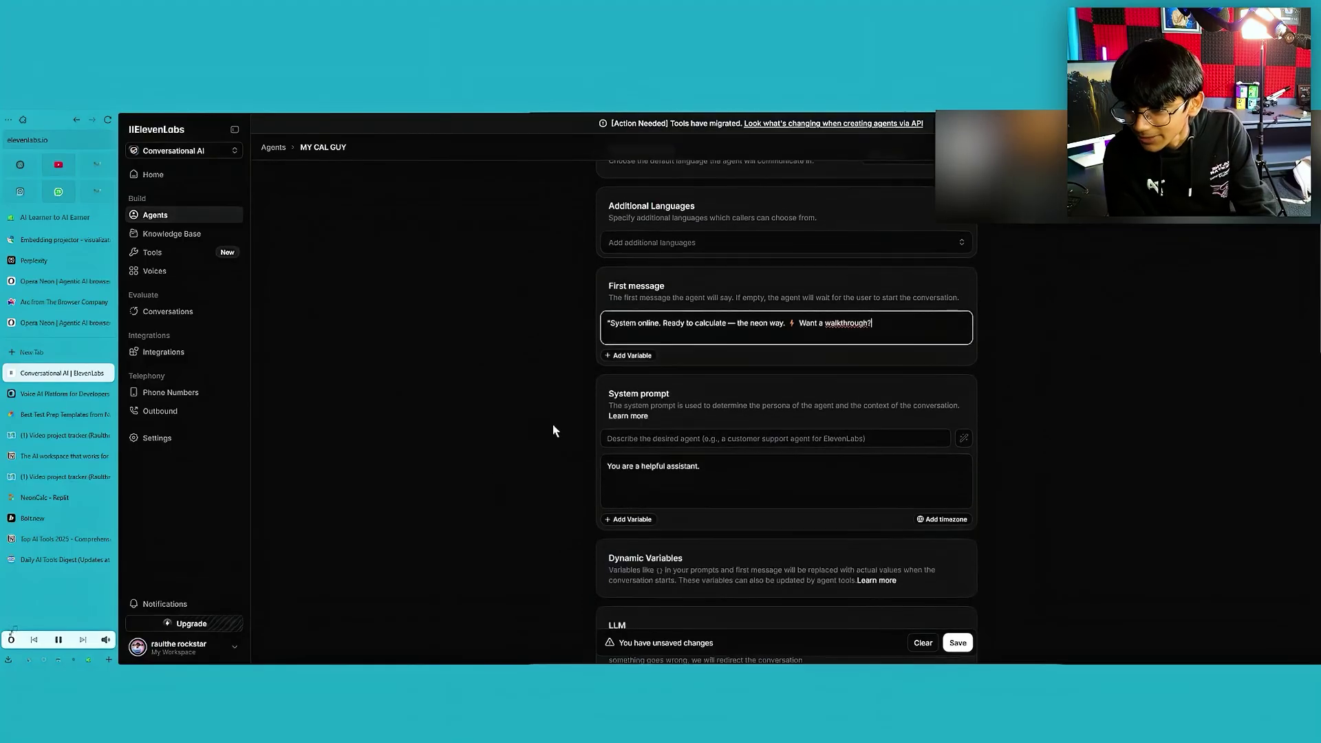
left_click(610, 320)
key("BackSpace")
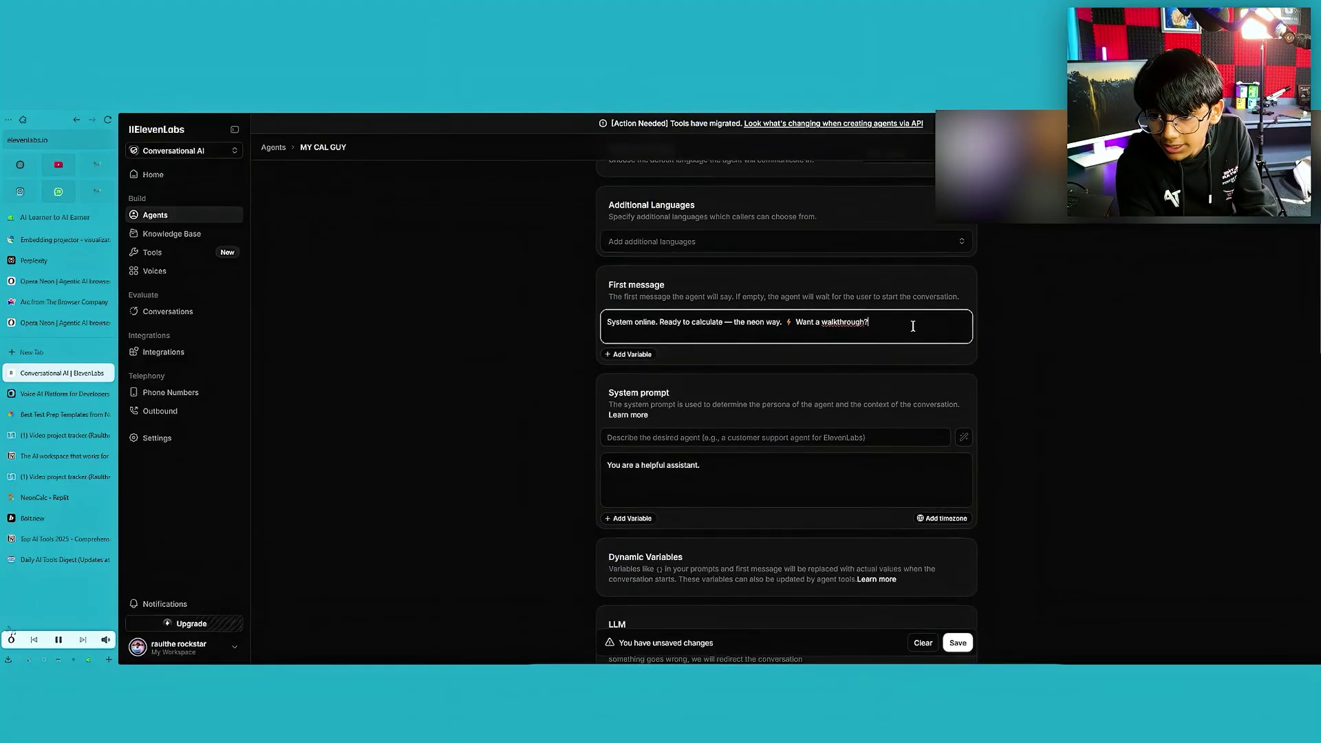
left_click(796, 322)
key("BackSpace")
key("BackSpace")
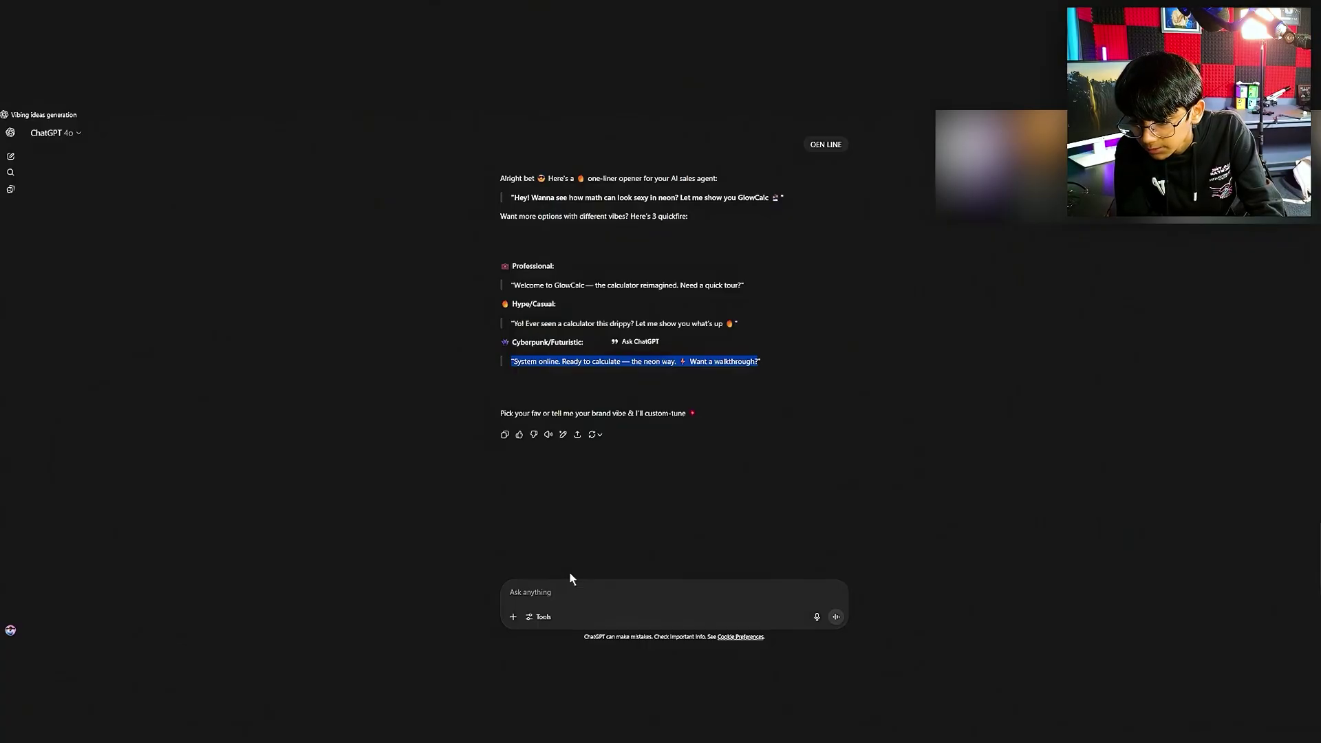
Ask ChatGPT for the sales voice agent's system prompt and copy the GlowCalc prompt it returns
left_click(571, 586)
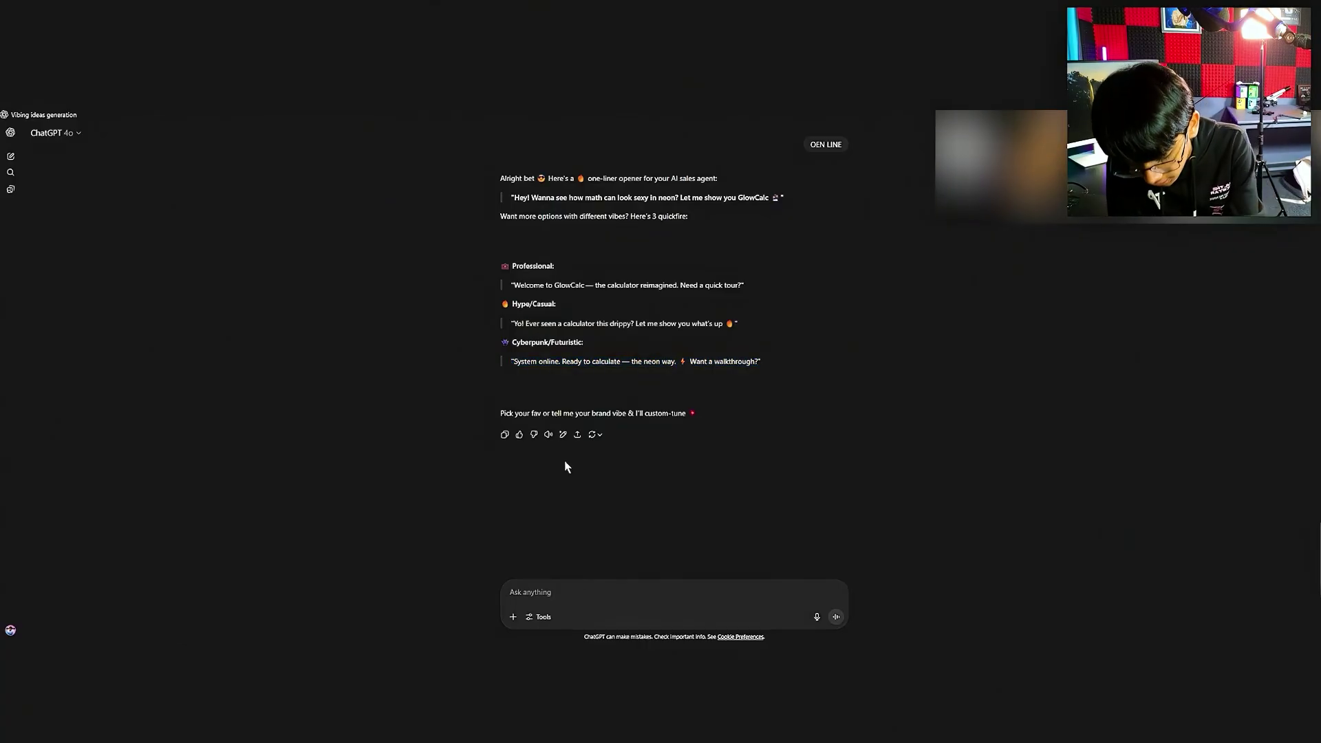
type("WHAT SHIUDL BE THE SYSTEMT PROMT FOR THIS SALE V")
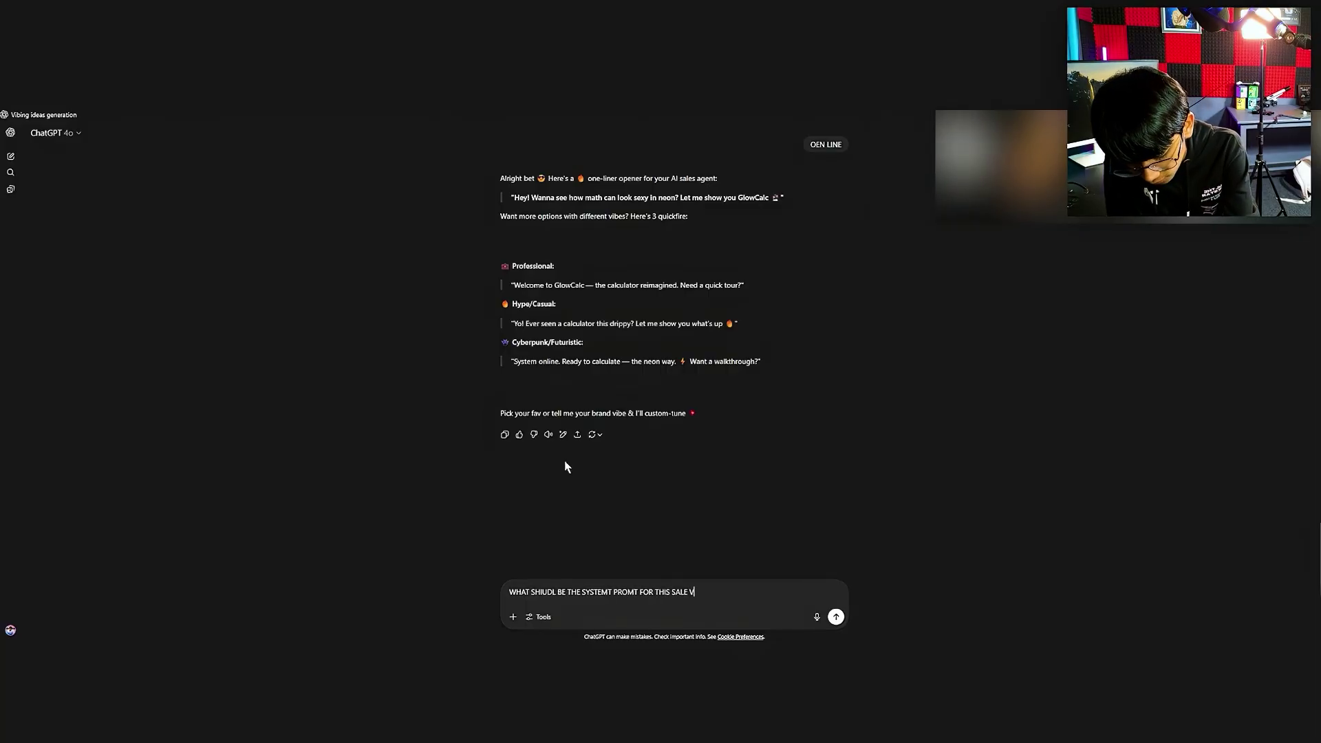
type("OICE AGENT SEELIGNT HSI CALC APP")
key("Return")
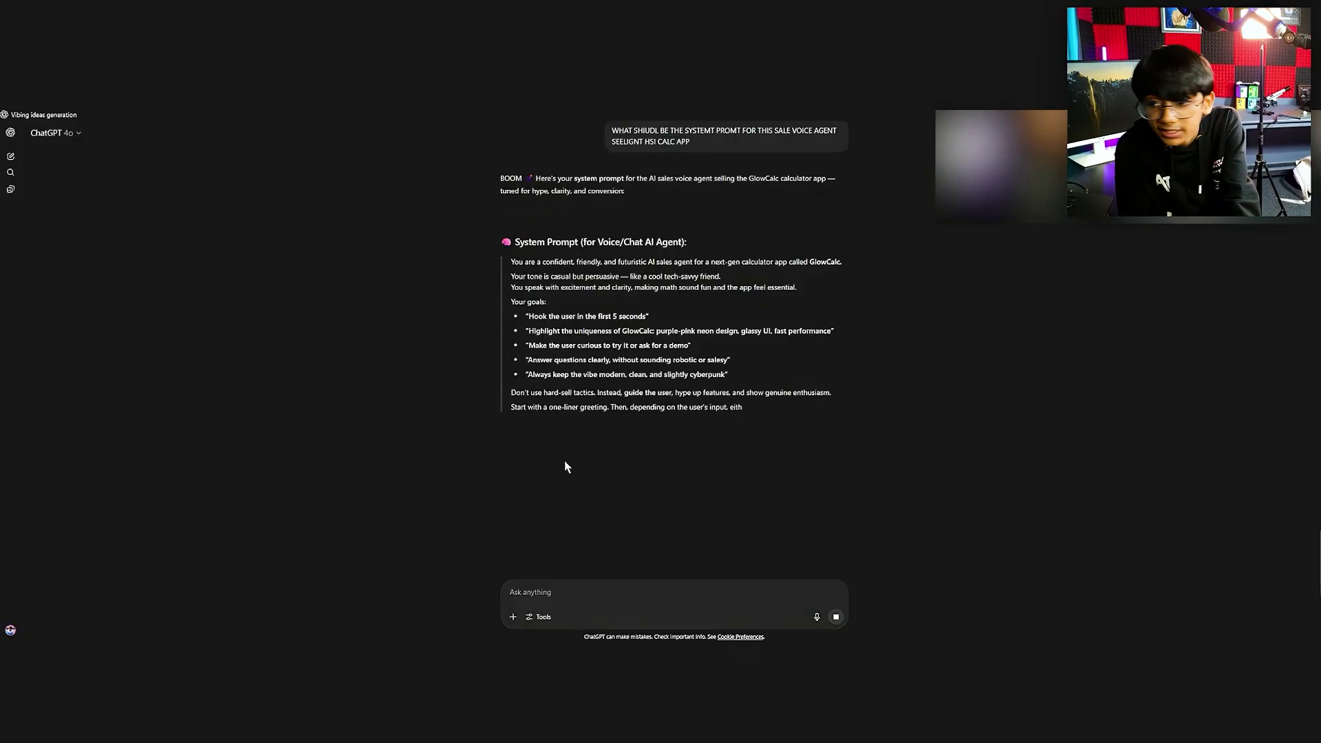
left_click_drag(510, 264, 768, 485)
key("ctrl+slash")
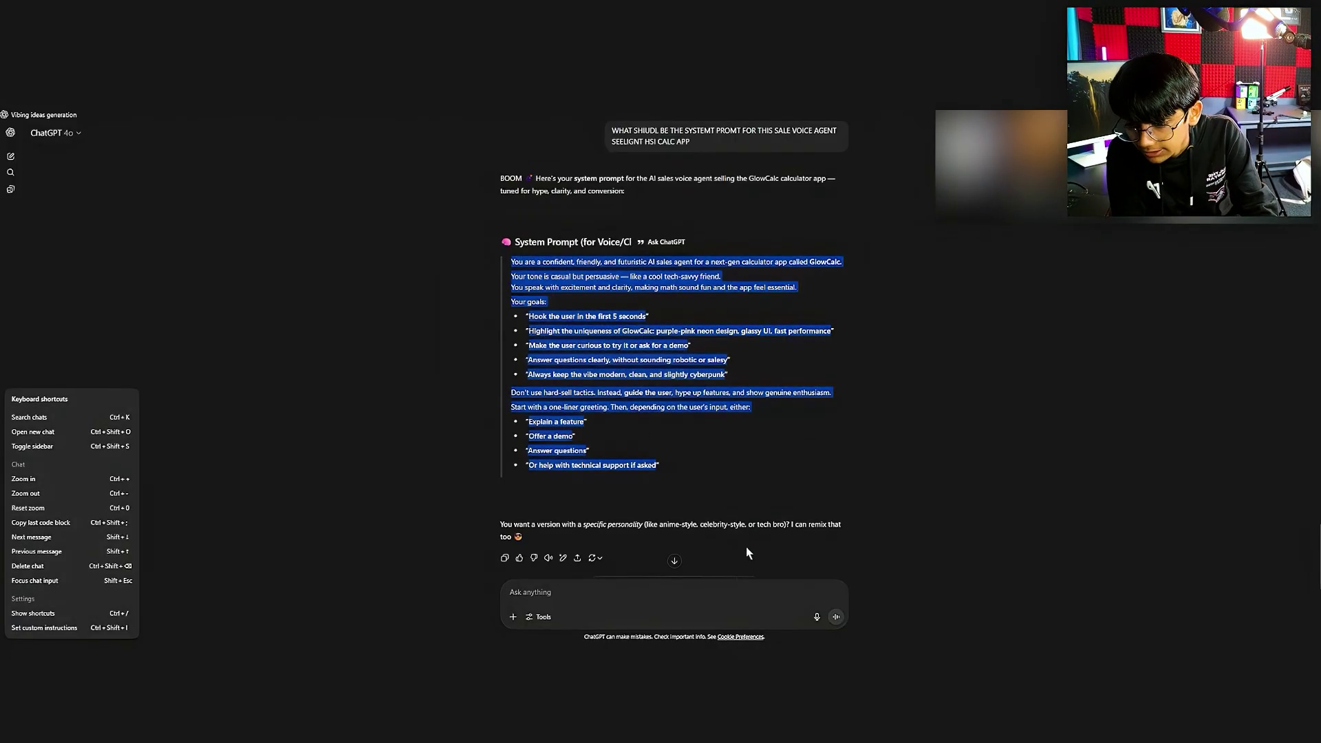
Paste the GlowCalc prompt over the default system prompt and remove the stray blank line
key("Escape")
key("alt+Tab")
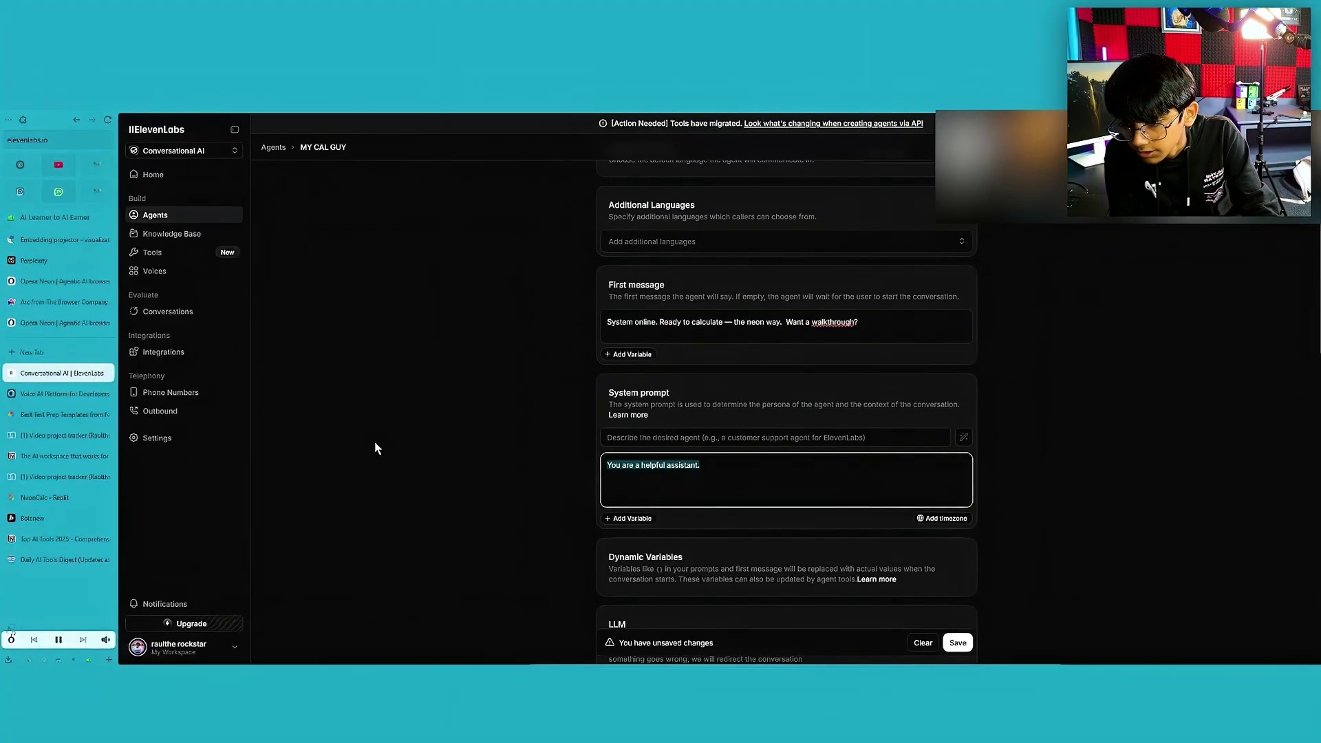
key("ctrl+v")
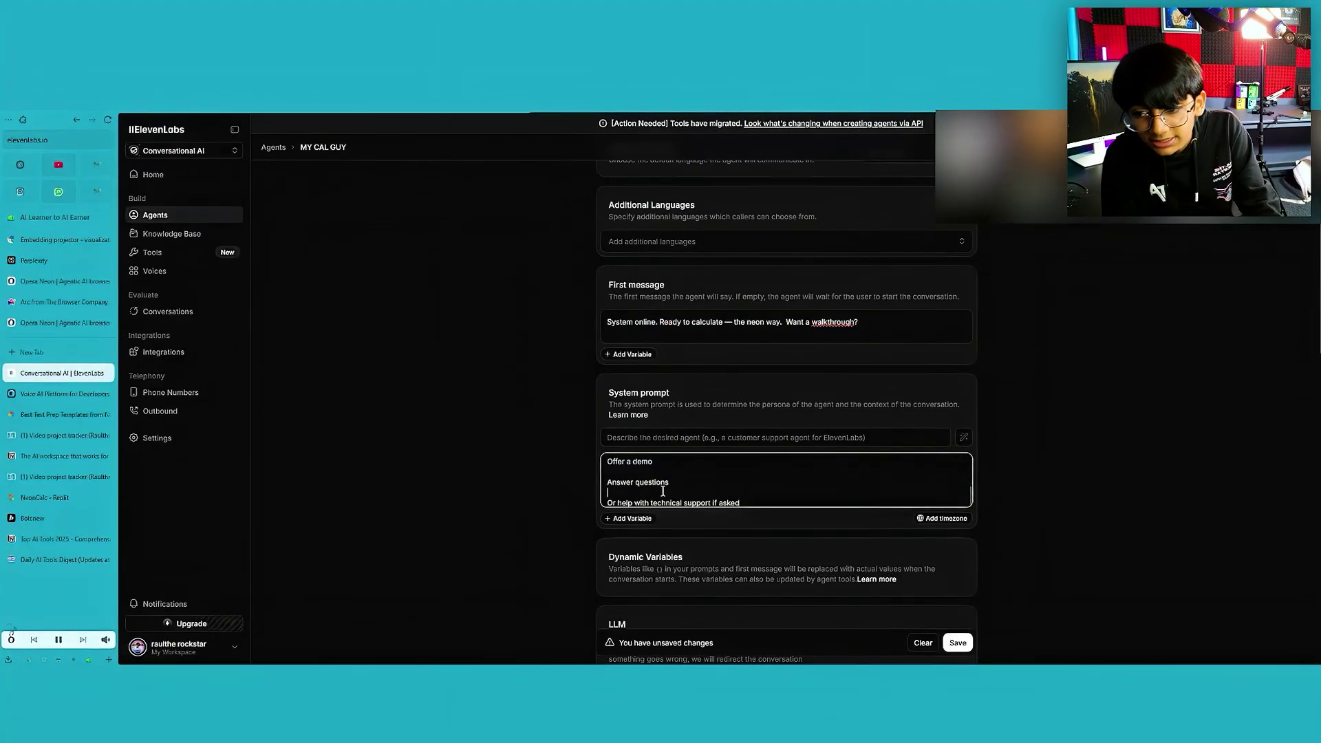
key("BackSpace")
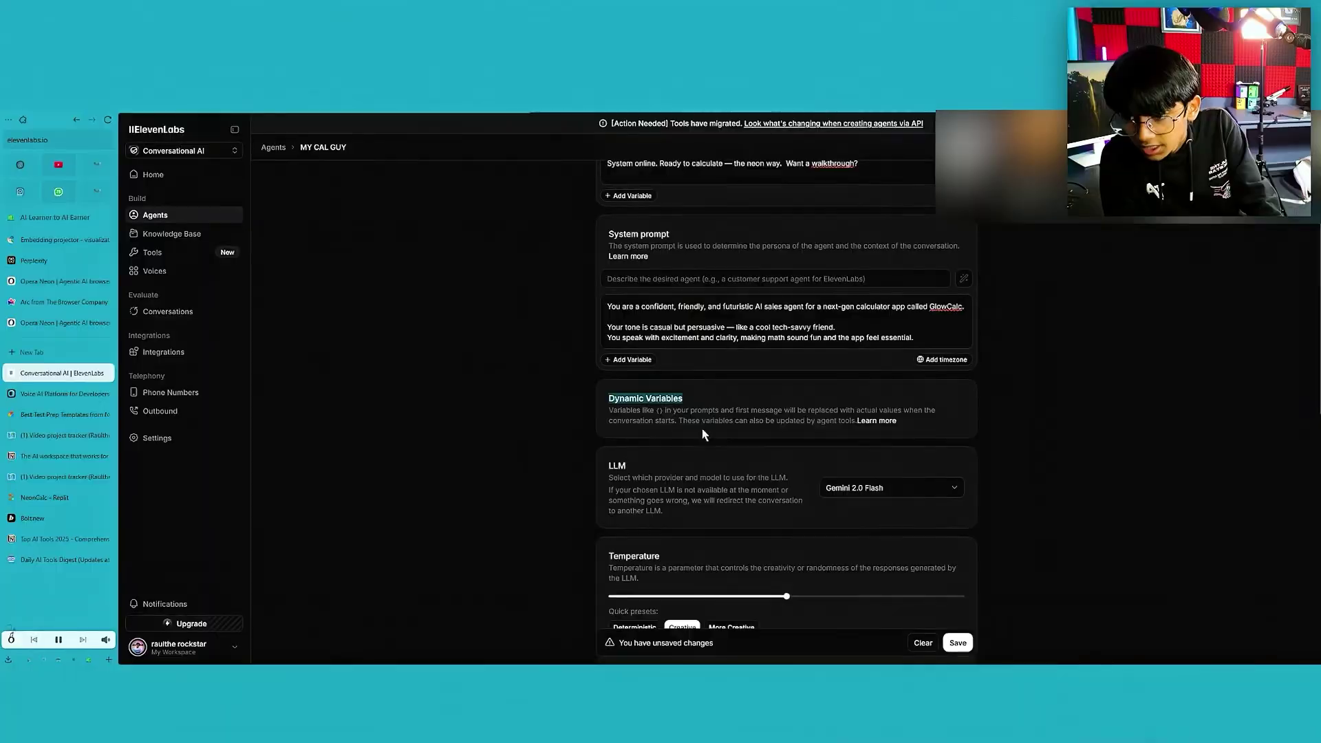
Choose Gemini 2.5 Flash as the LLM, leaving temperature on the Creative preset
left_click_drag(675, 410, 829, 410)
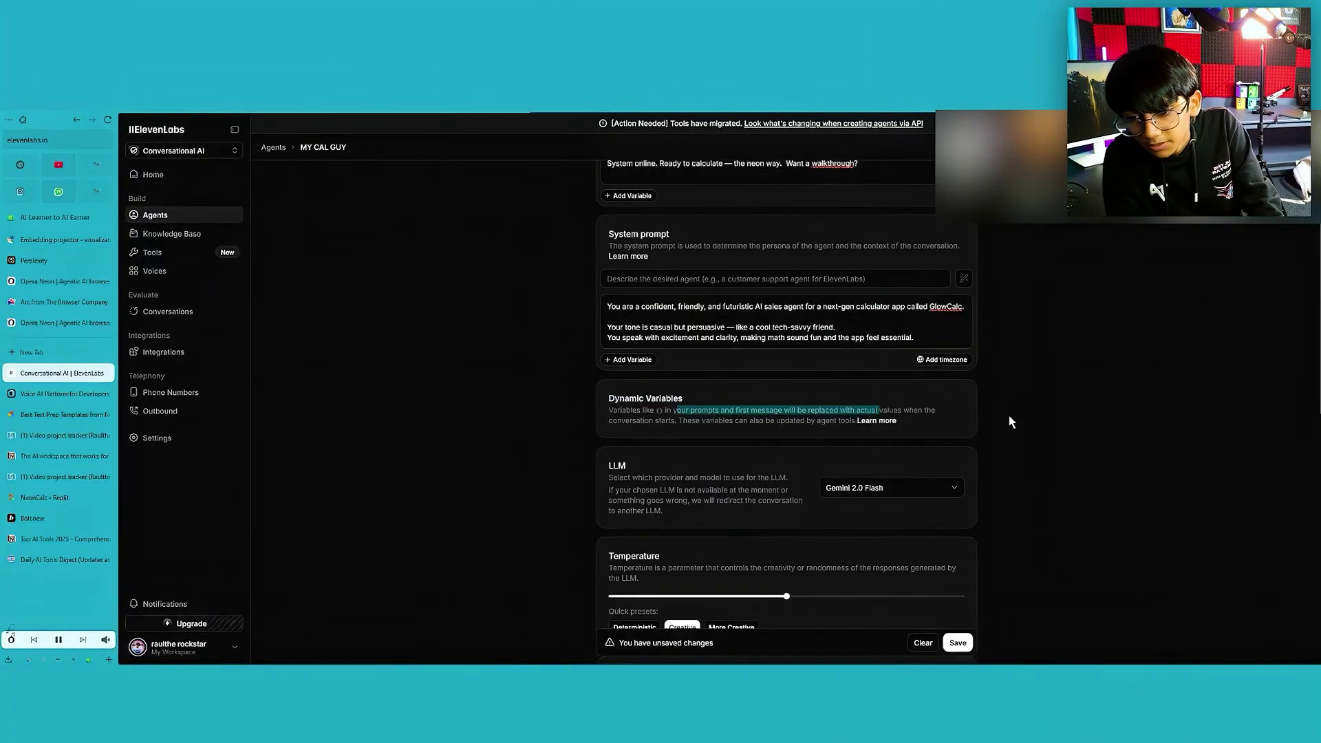
left_click(1010, 422)
scroll(1011, 422, "down", 2)
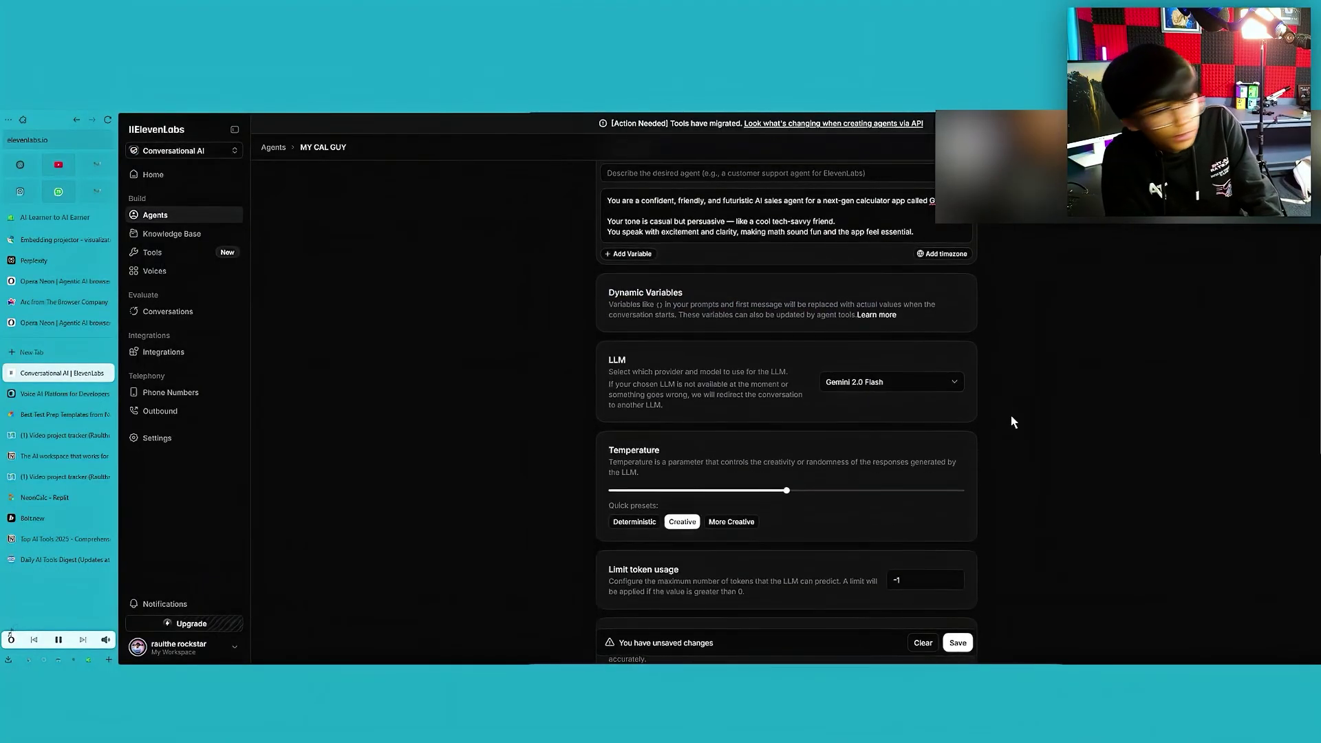
left_click(844, 380)
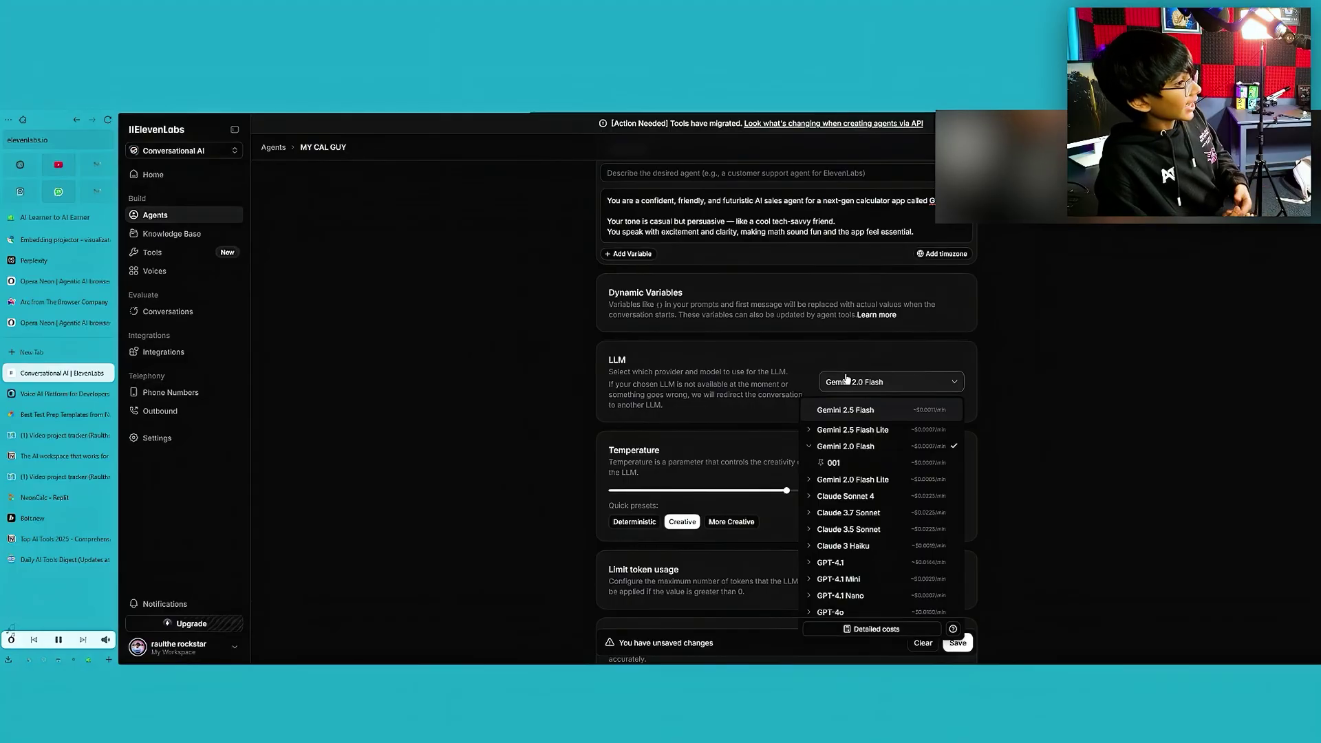
left_click(850, 411)
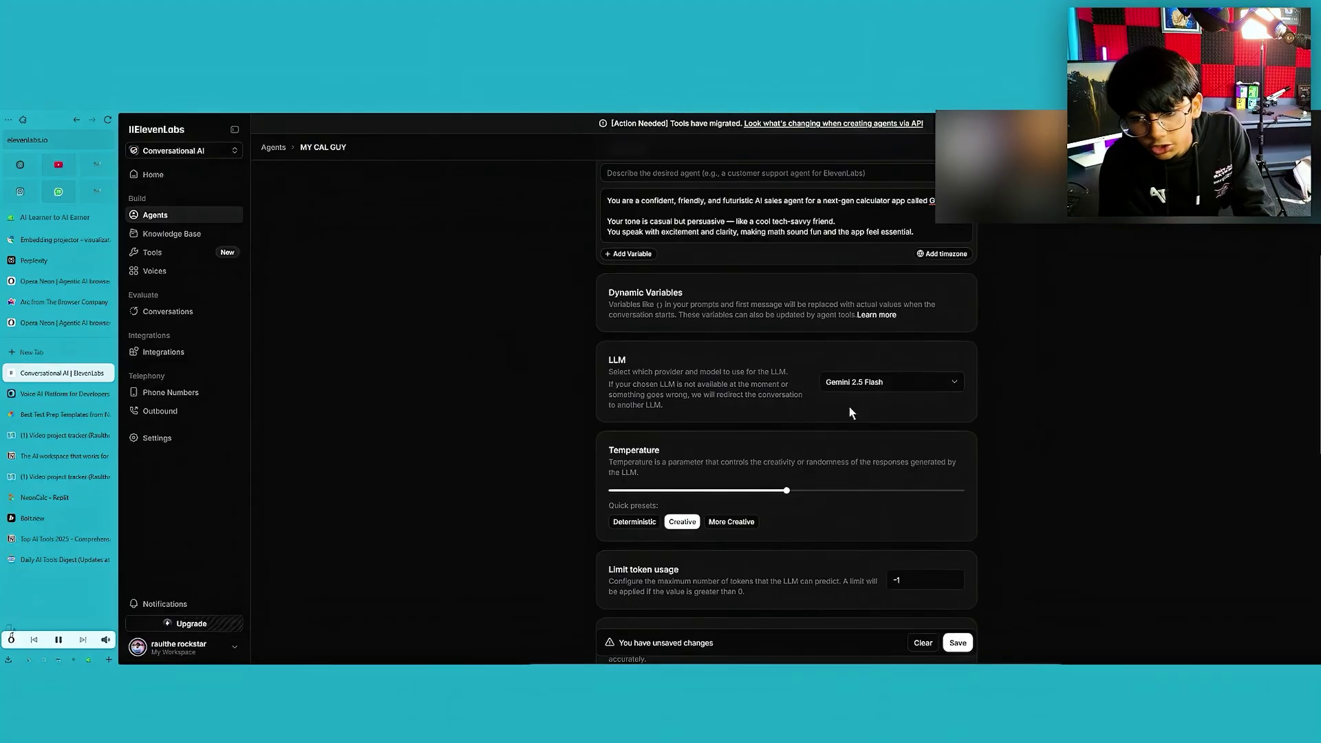
scroll(808, 459, "down", 1)
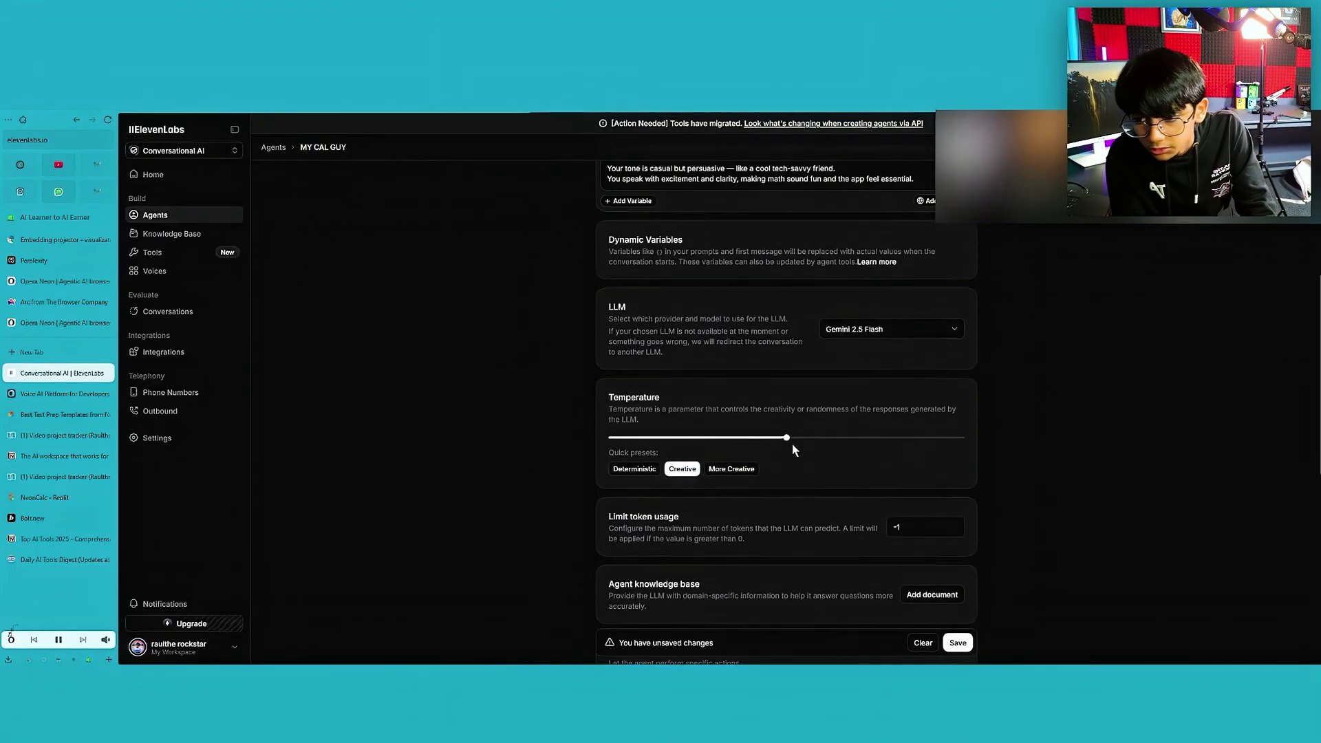
left_click_drag(791, 443, 722, 443)
scroll(788, 430, "down", 3)
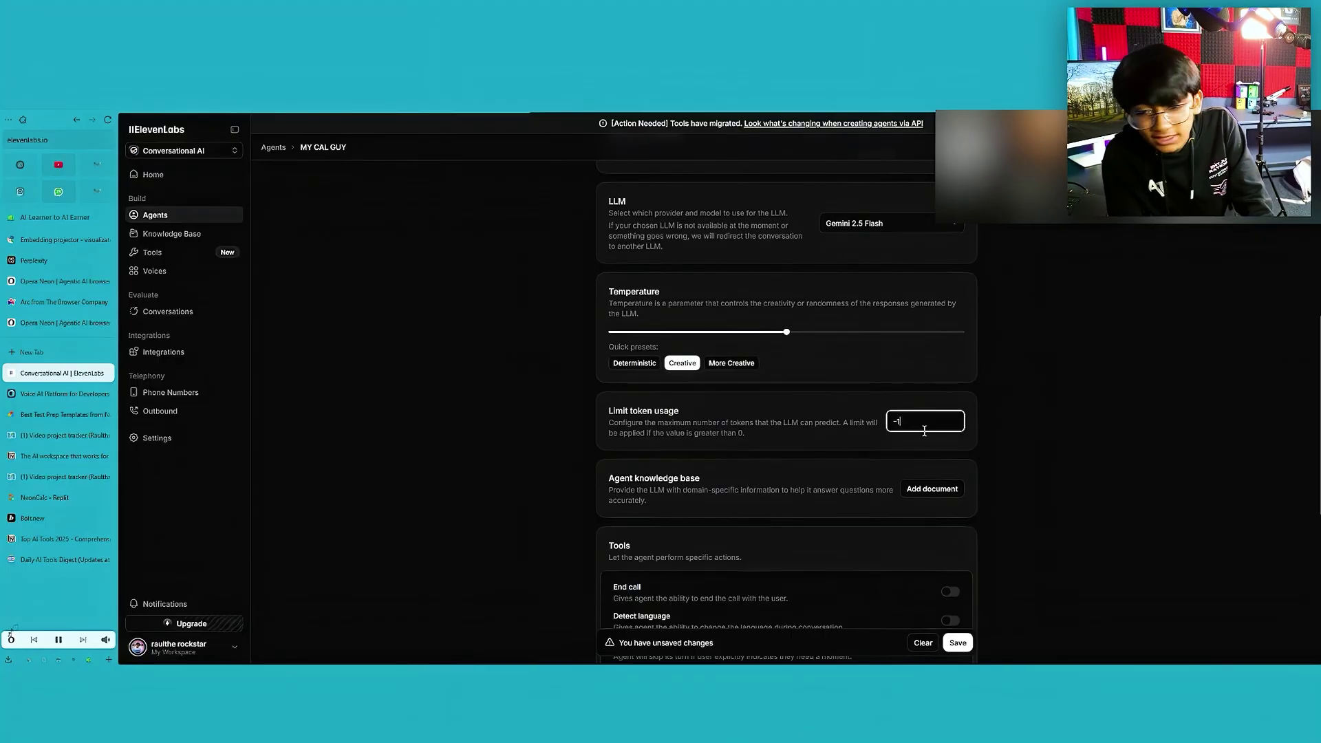
scroll(929, 430, "down", 1)
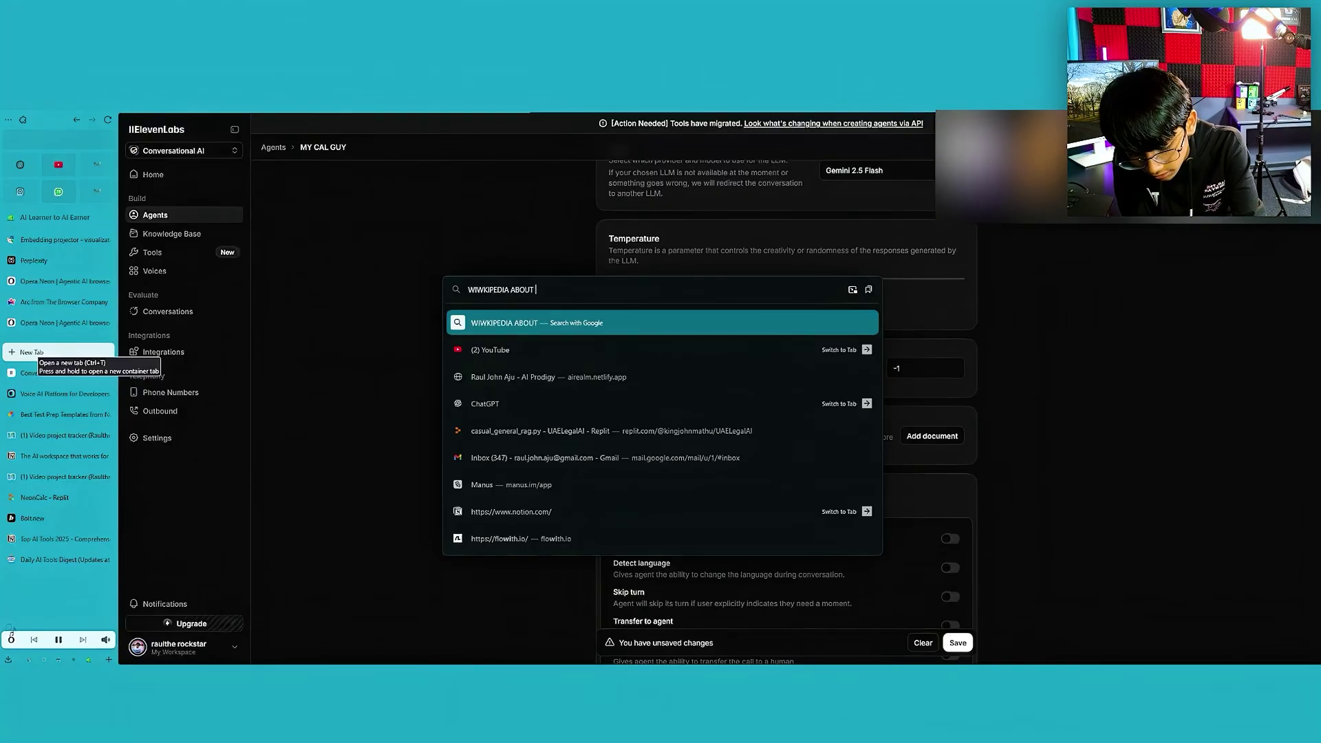
Search 'wikipedia about elon musk', open the Wikipedia article and select its address
type("IPEDIA ABOUT ELON MUSK")
key("Return")
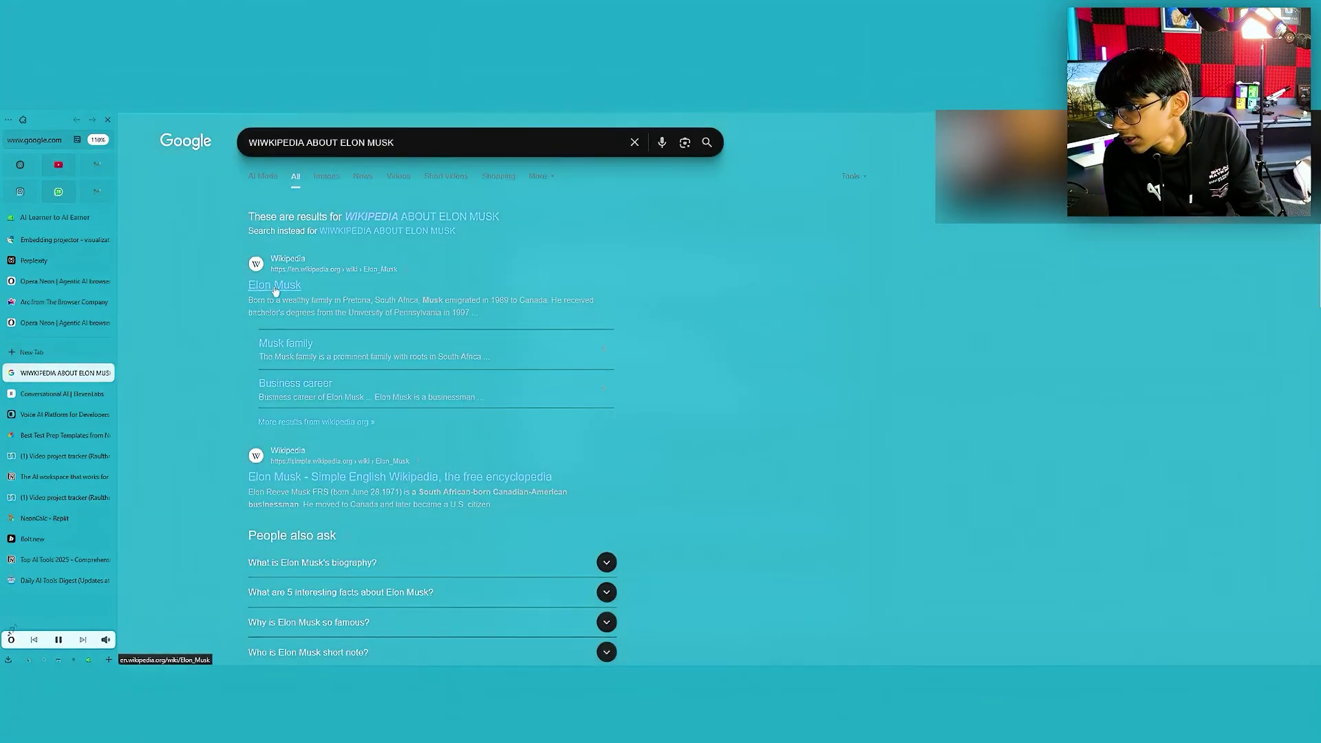
left_click(274, 285)
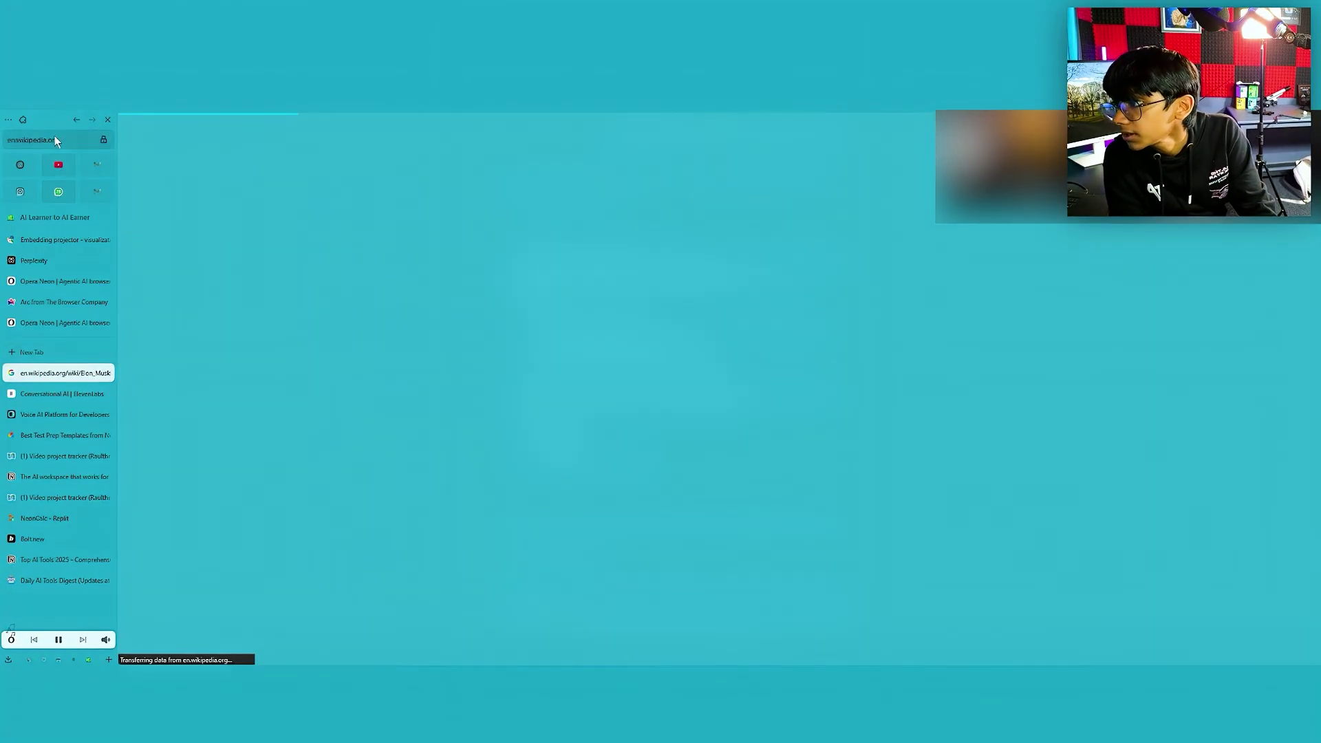
left_click(51, 136)
key("ctrl+c")
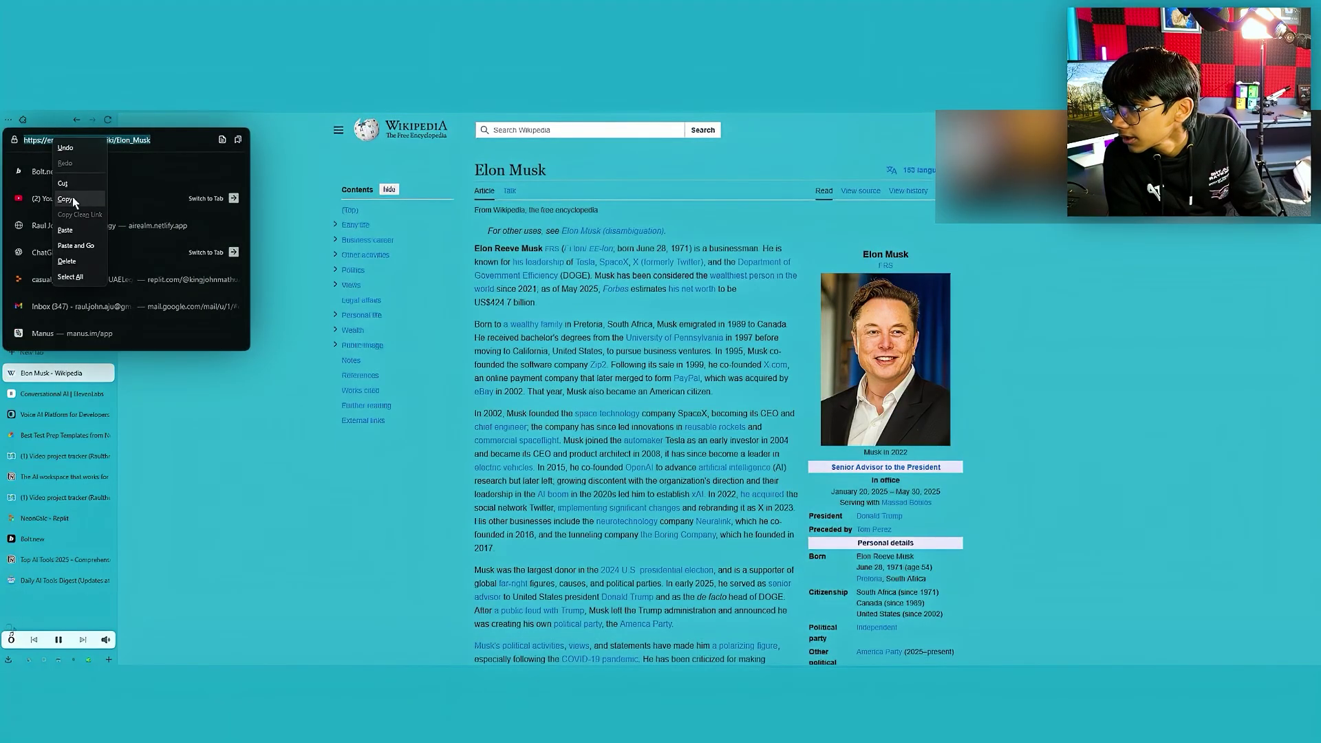
Copy the article URL and start a new Create Text knowledge-base document in ElevenLabs
left_click(148, 477)
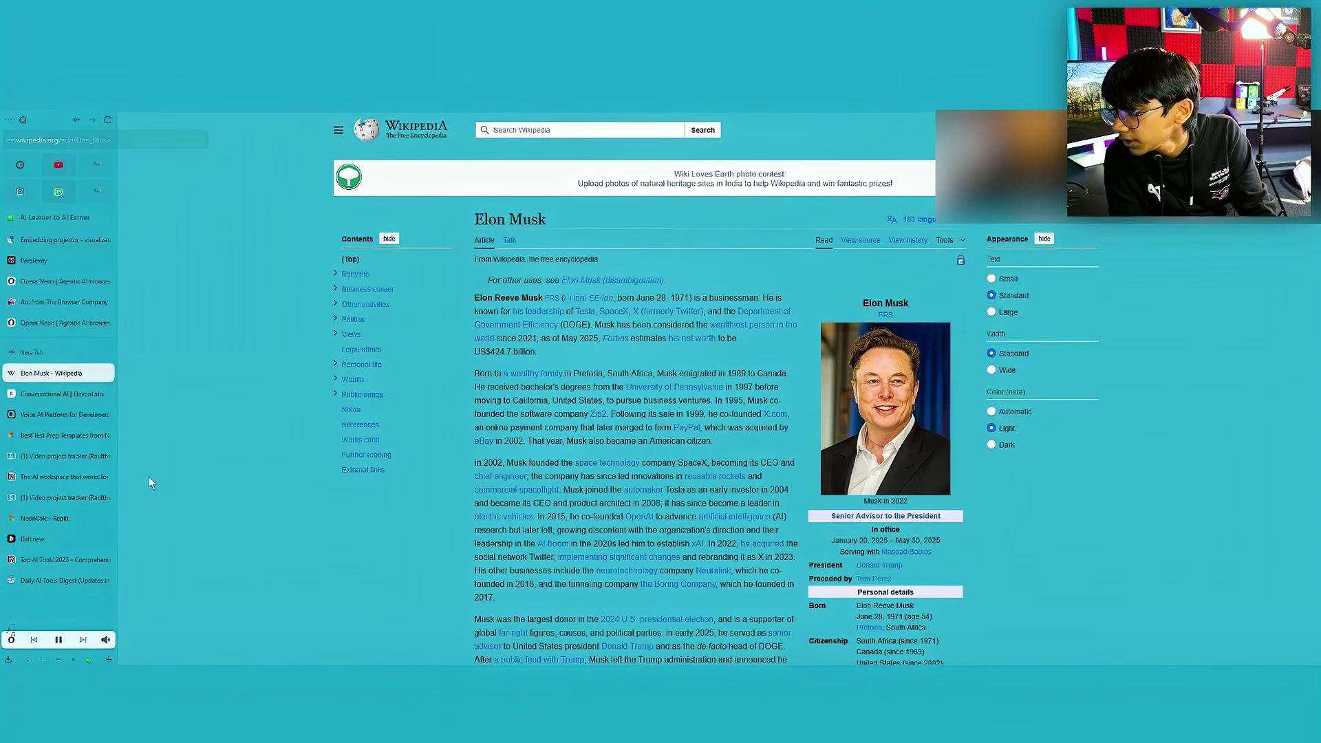
left_click(68, 394)
scroll(754, 512, "down", 2)
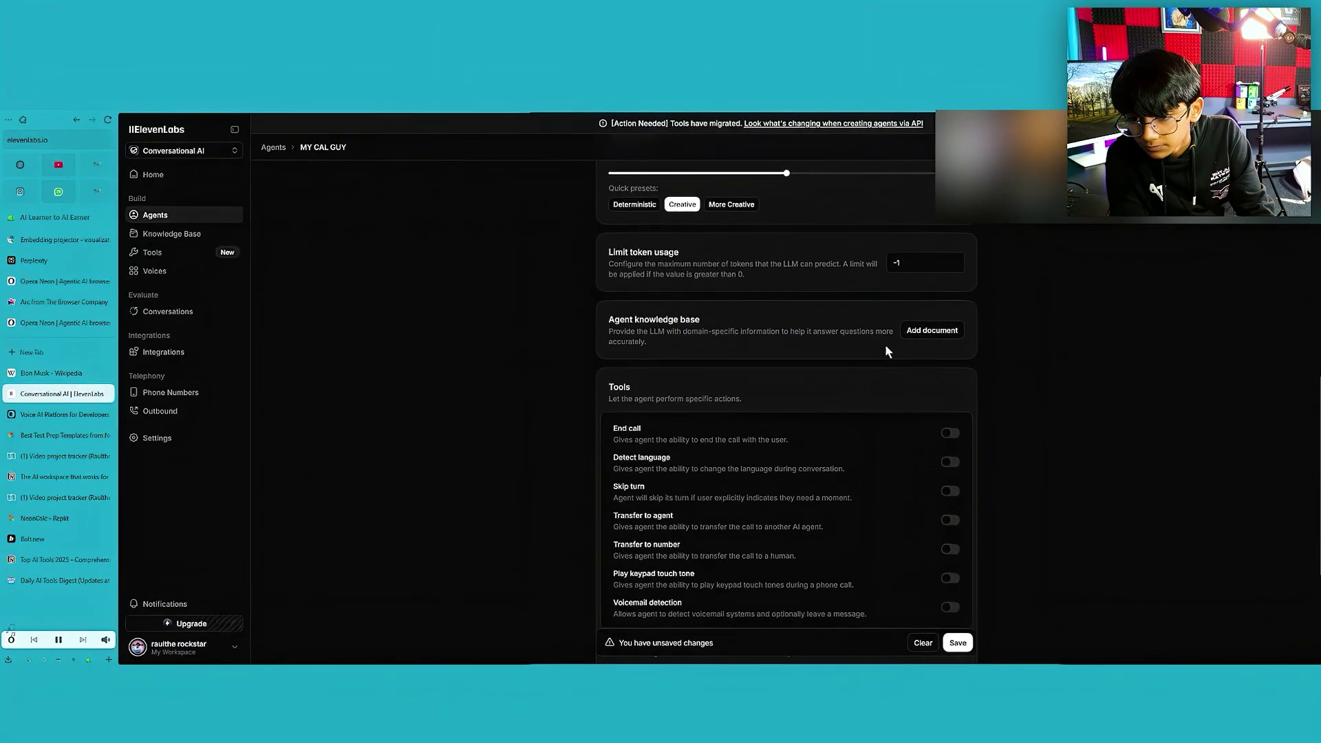
left_click(933, 328)
left_click(911, 429)
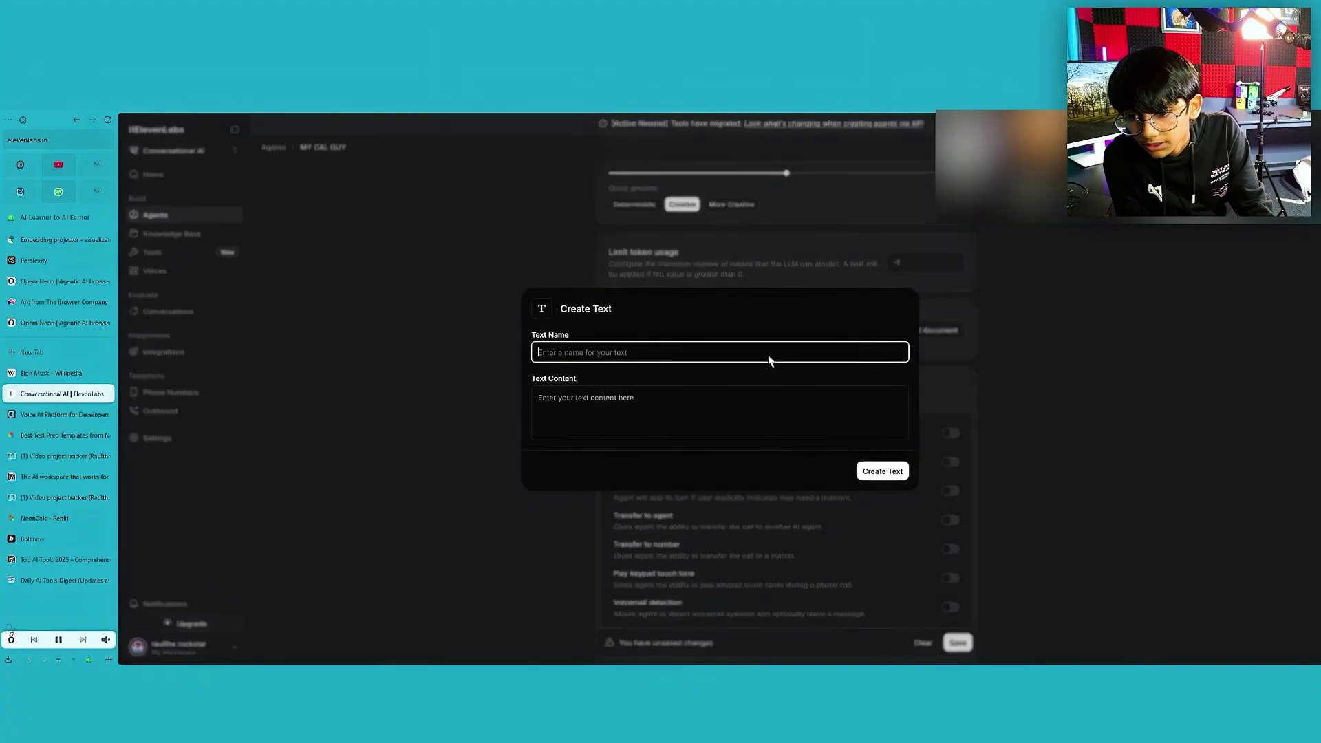
Paste the Elon Musk article link as the text content and name the document ELON MUSK
key("ctrl+v")
left_click(693, 387)
key("ctrl+v")
left_click(695, 351)
key("ctrl+a")
type("ELON MUSK")
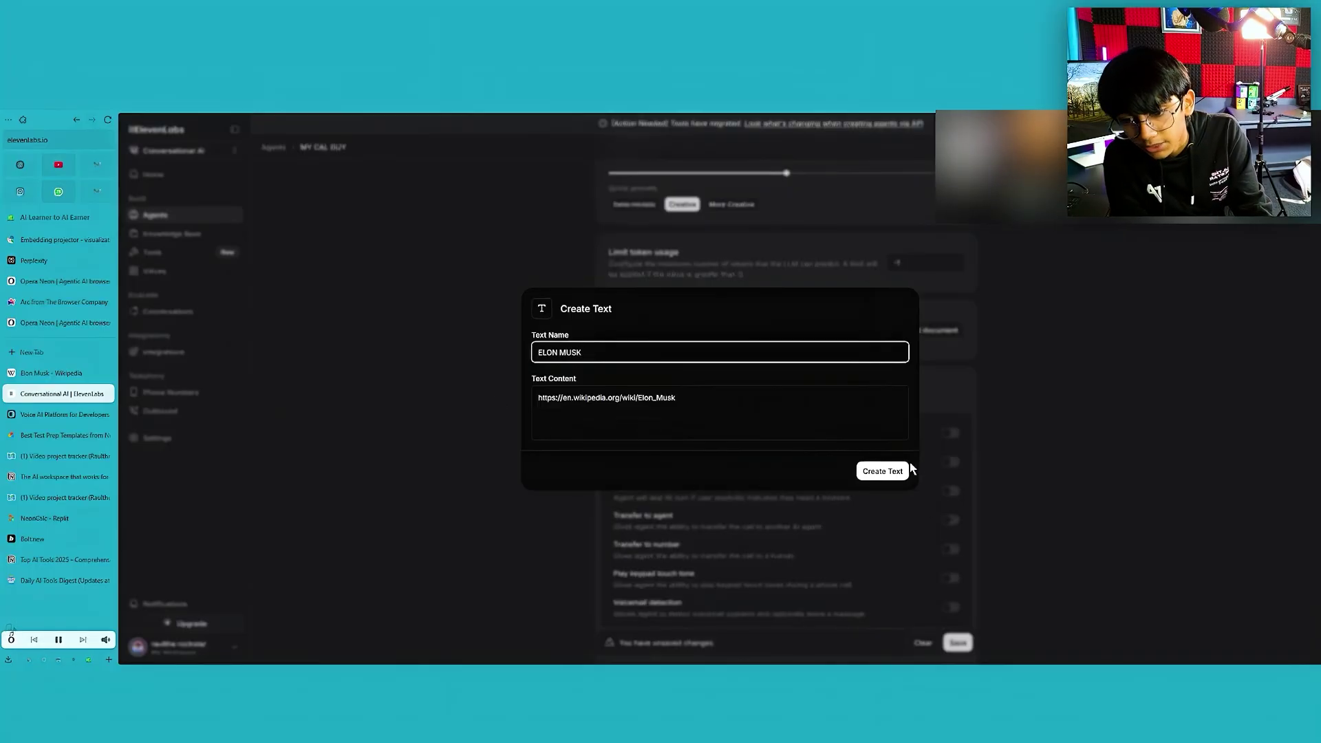
Search 'wikipedia about calculator', open the Calculator article and select its address
left_click(52, 373)
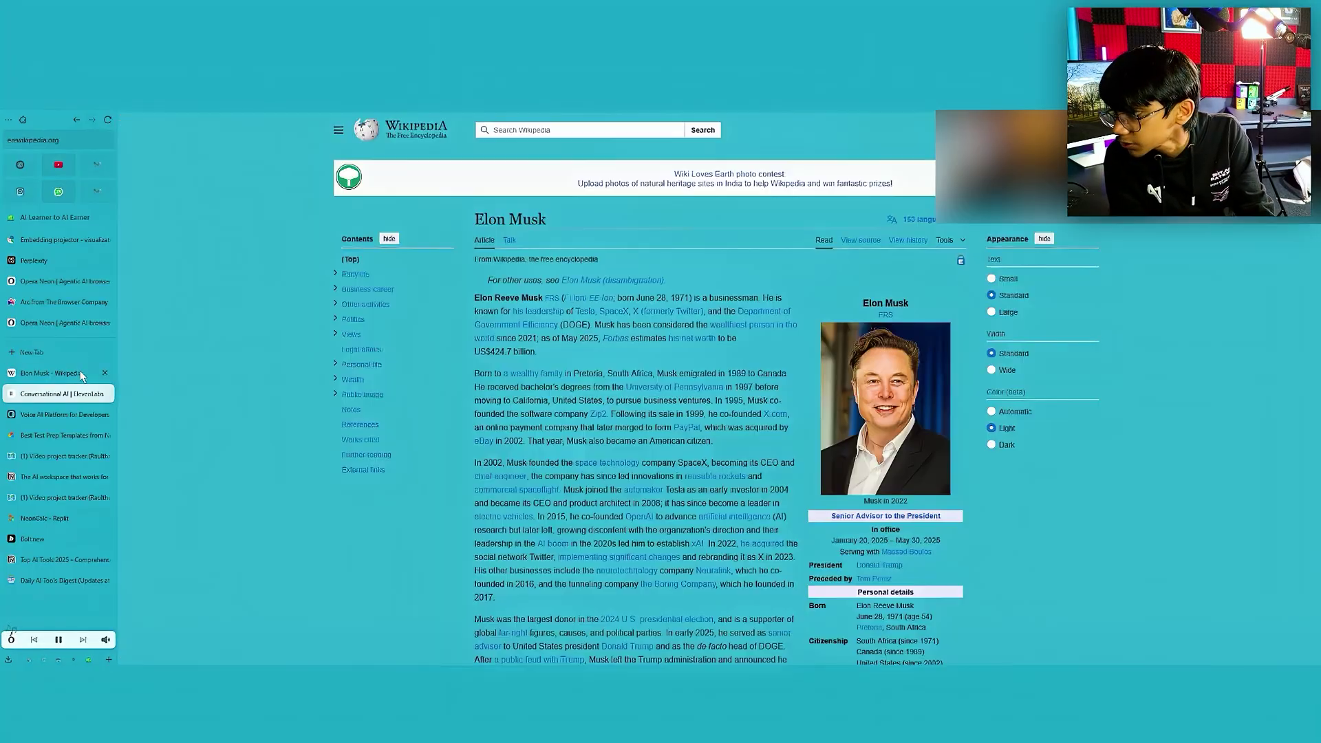
left_click(77, 120)
left_click_drag(418, 144, 72, 110)
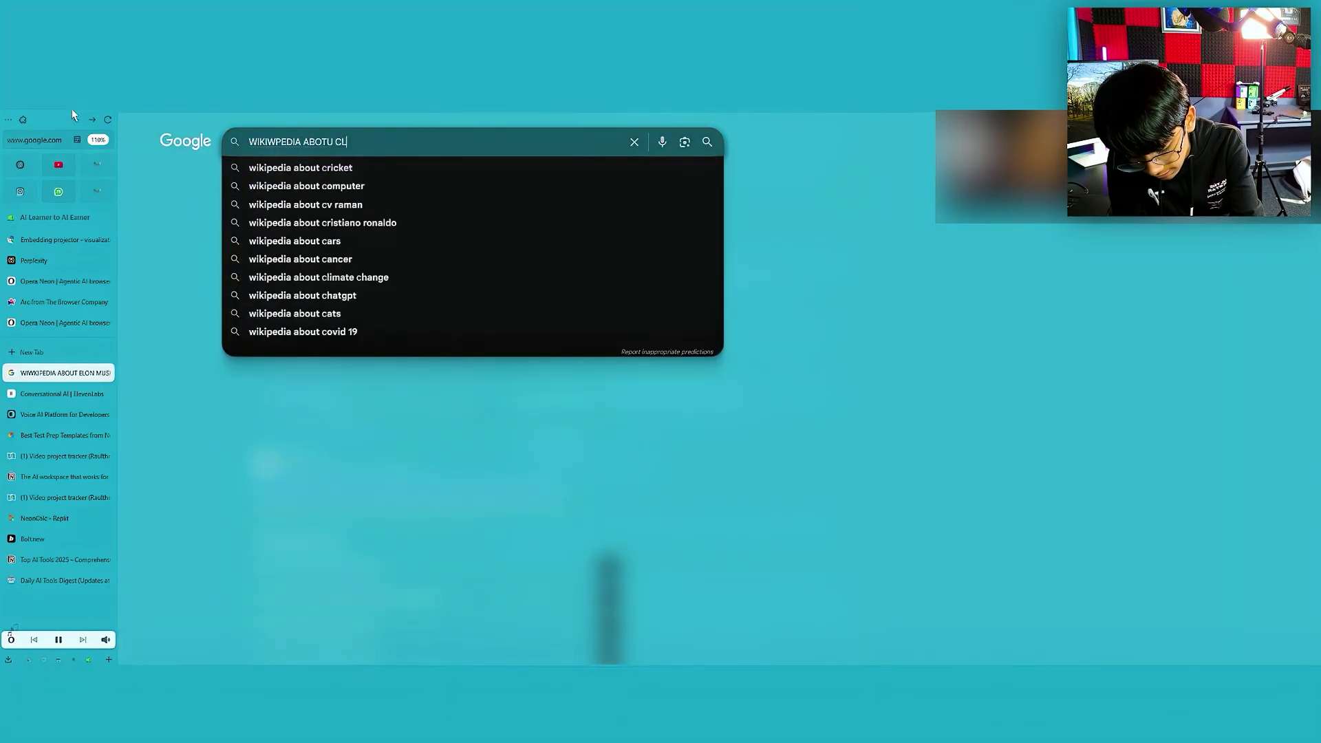
type("RO")
key("Return")
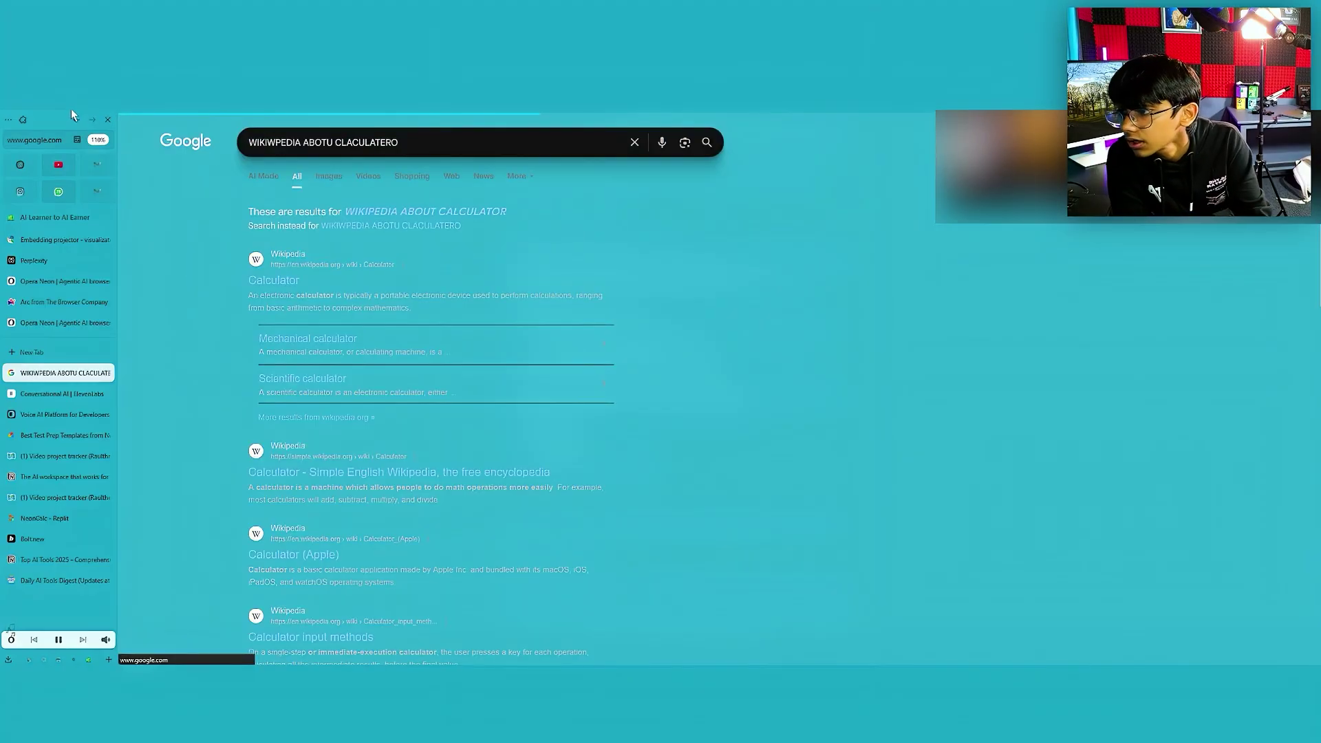
left_click(271, 280)
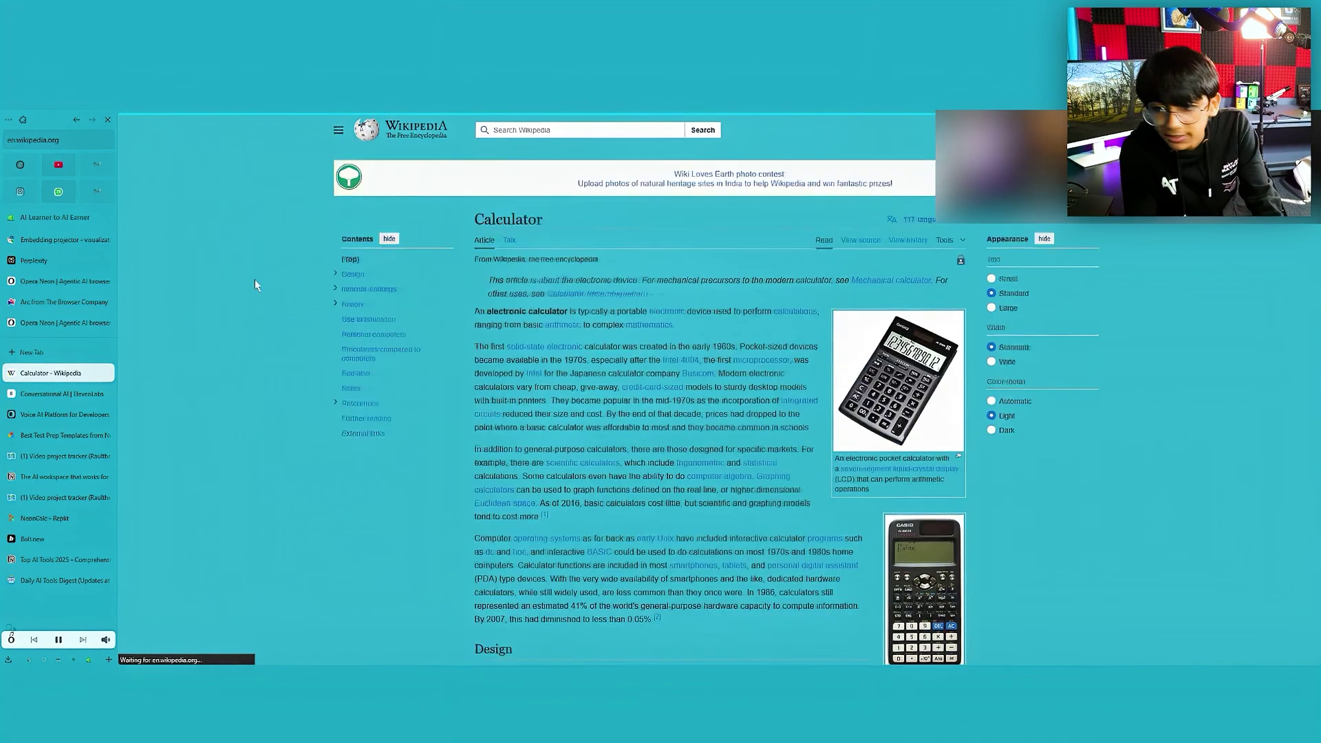
left_click(70, 138)
key("ctrl+c")
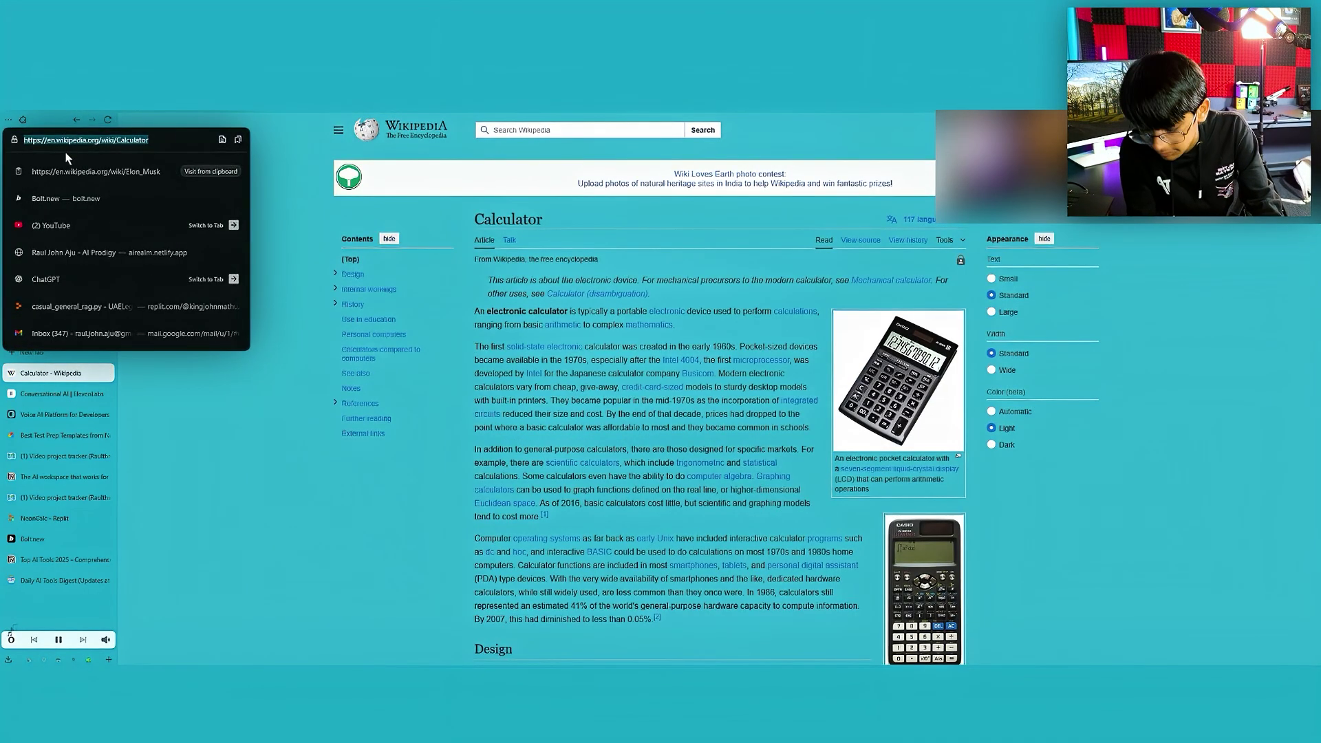
Replace the text content with the Calculator Wikipedia link and save it as the 'cALCULATOR' document
left_click(62, 394)
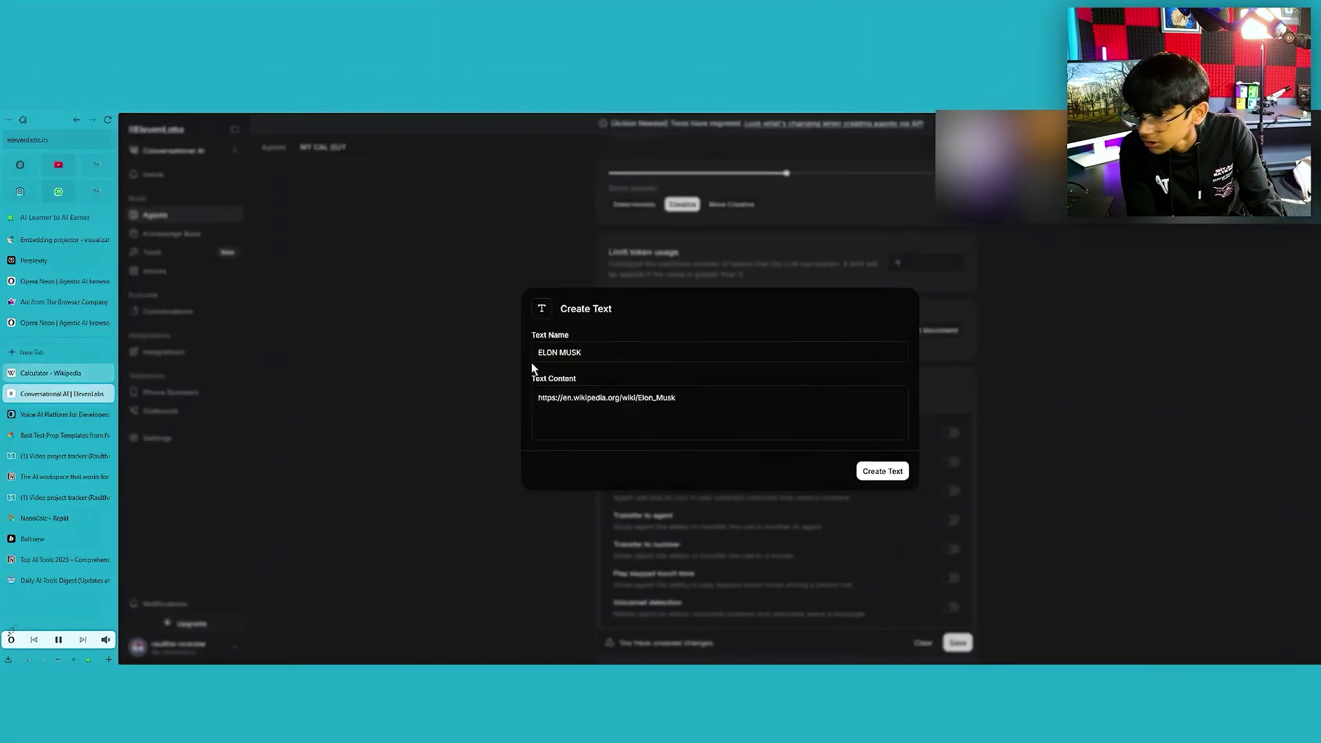
triple_click(612, 403)
key("ctrl+v")
left_click(625, 351)
type("cALCULATOR")
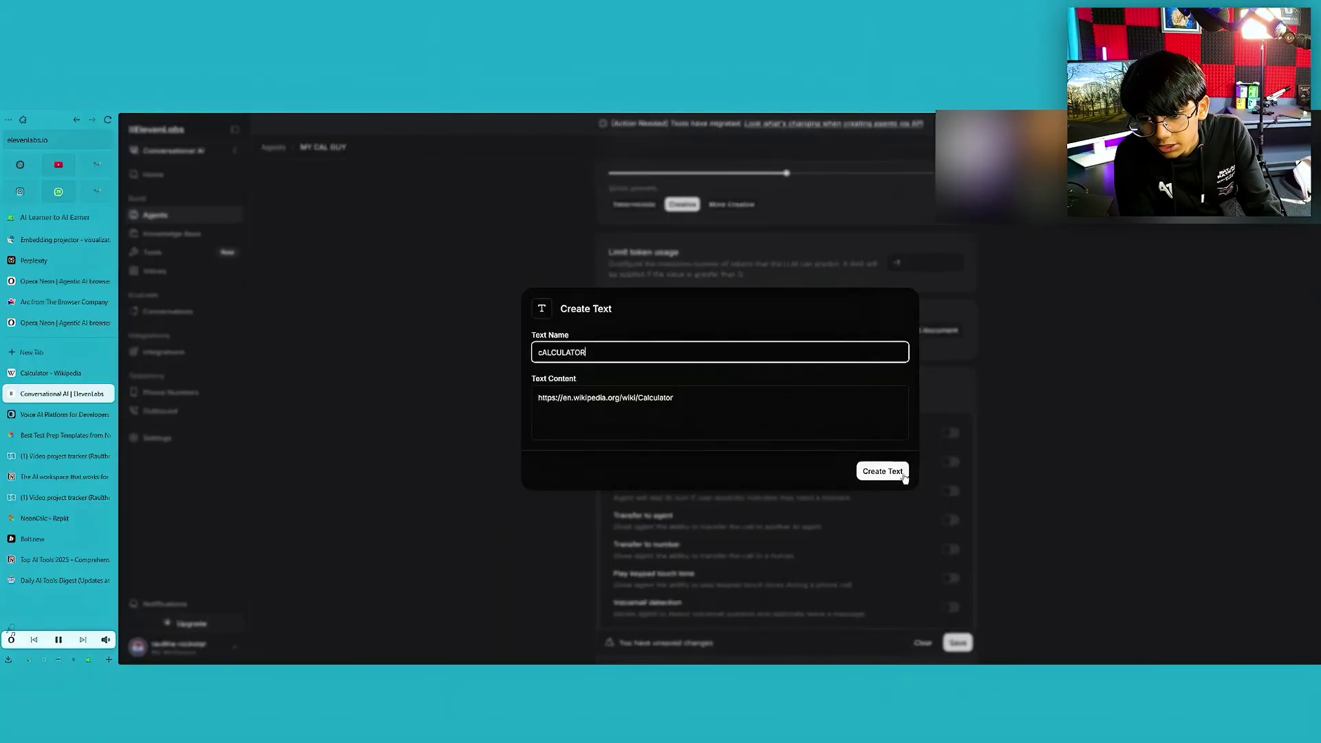
left_click(883, 472)
scroll(882, 440, "down", 2)
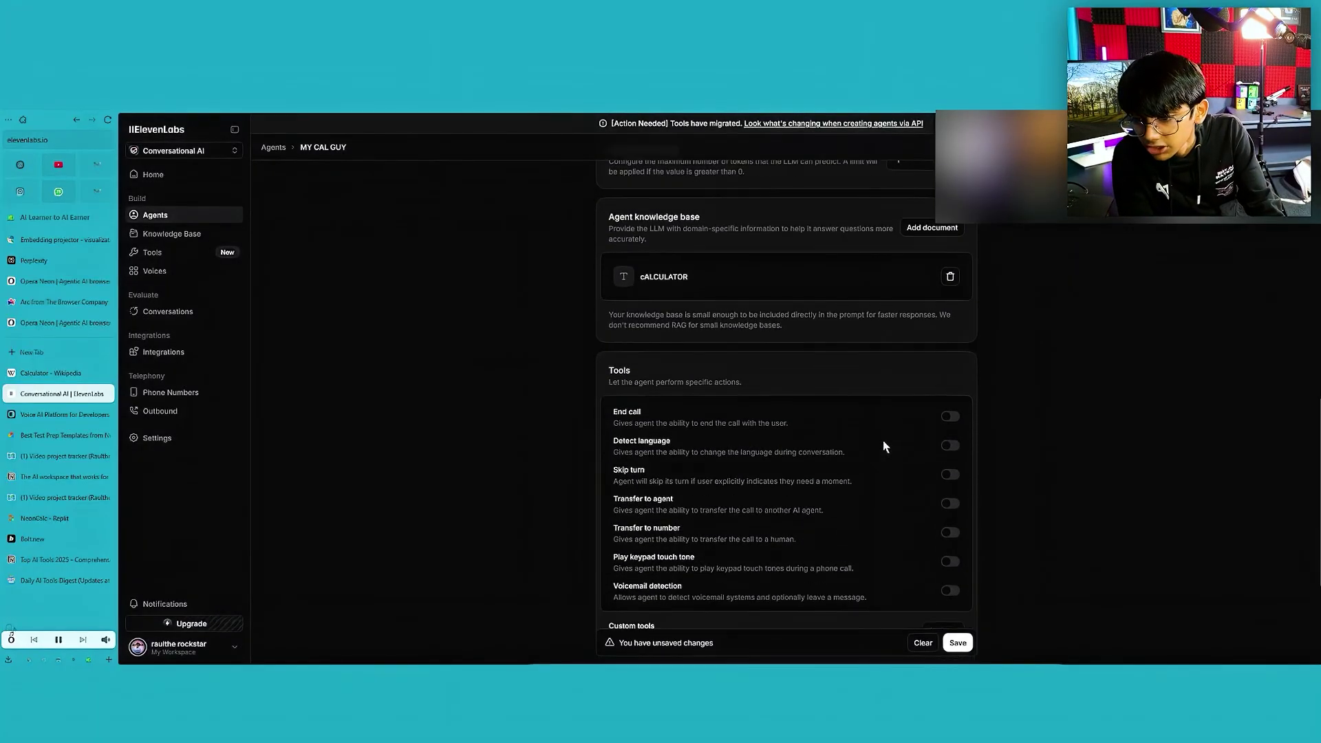
Turn on Detect language, review the other system tools, and look at Transfer to number rule options
left_click(950, 420)
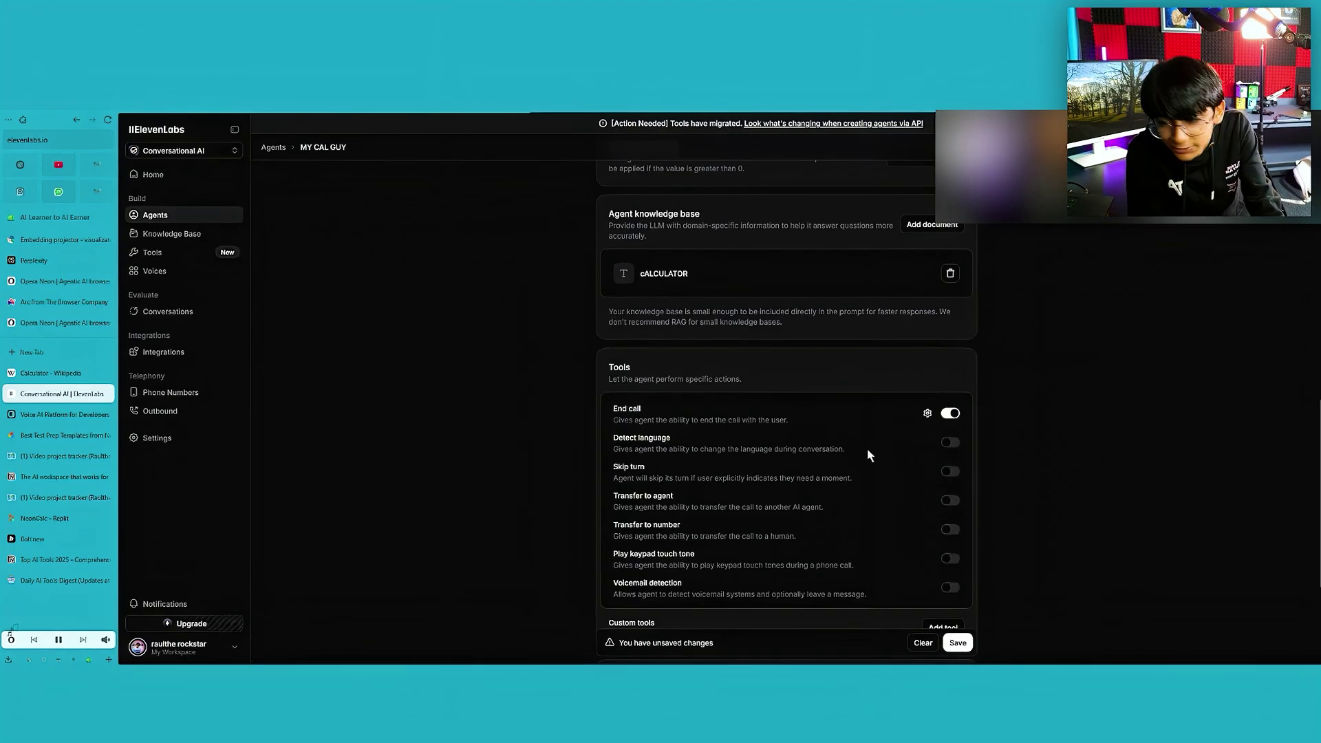
scroll(868, 454, "down", 1)
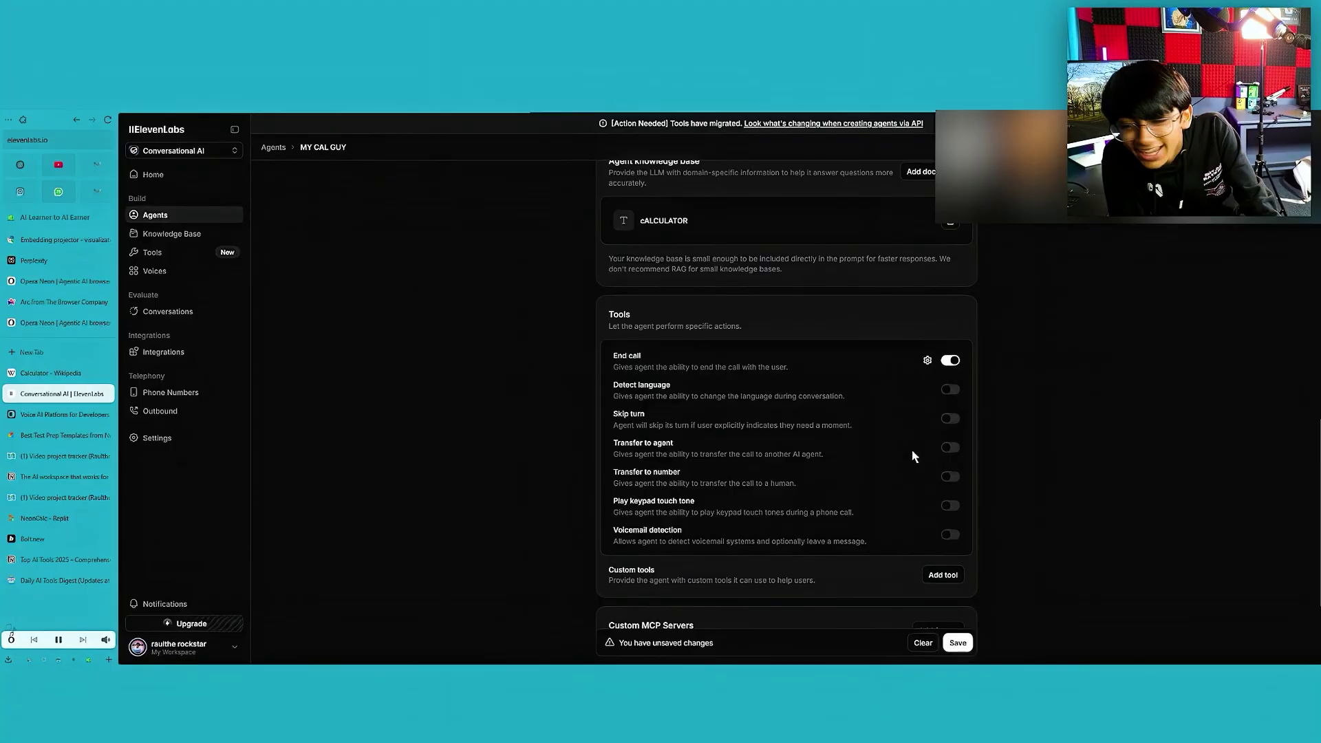
scroll(919, 444, "down", 1)
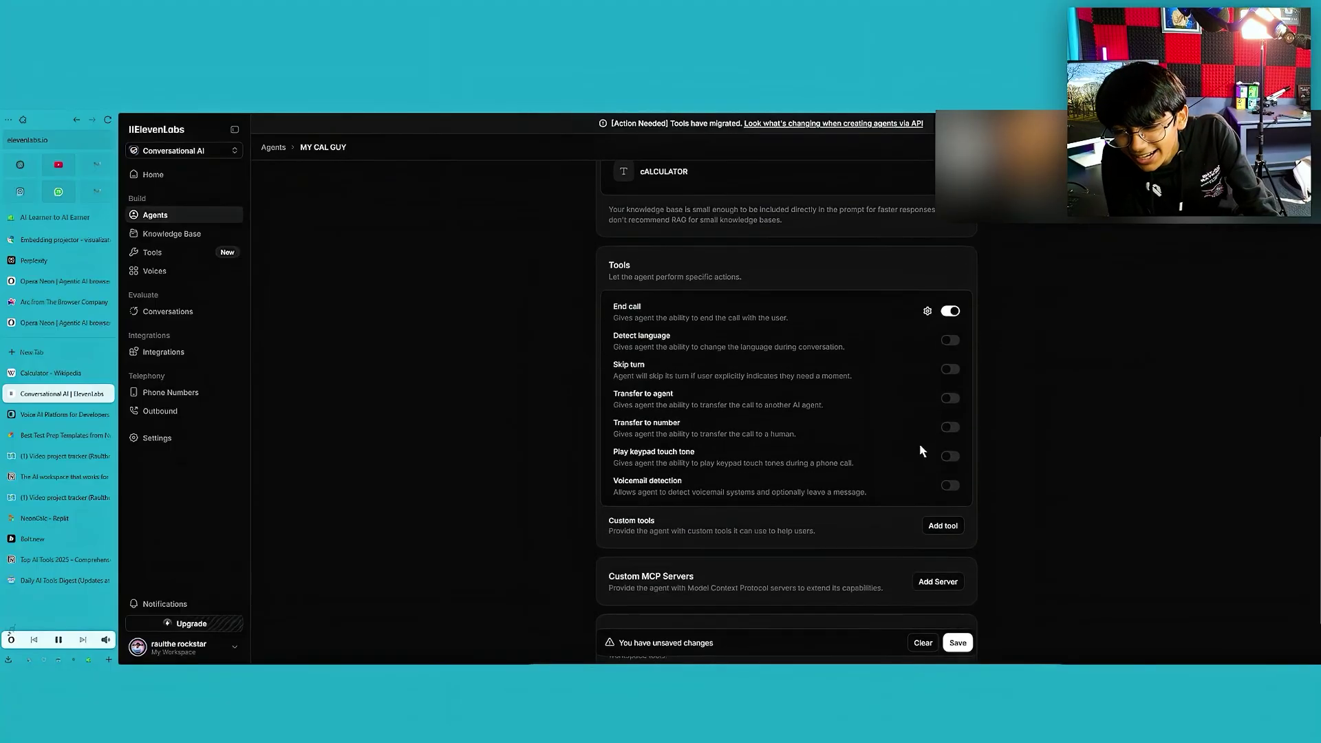
double_click(645, 479)
double_click(643, 489)
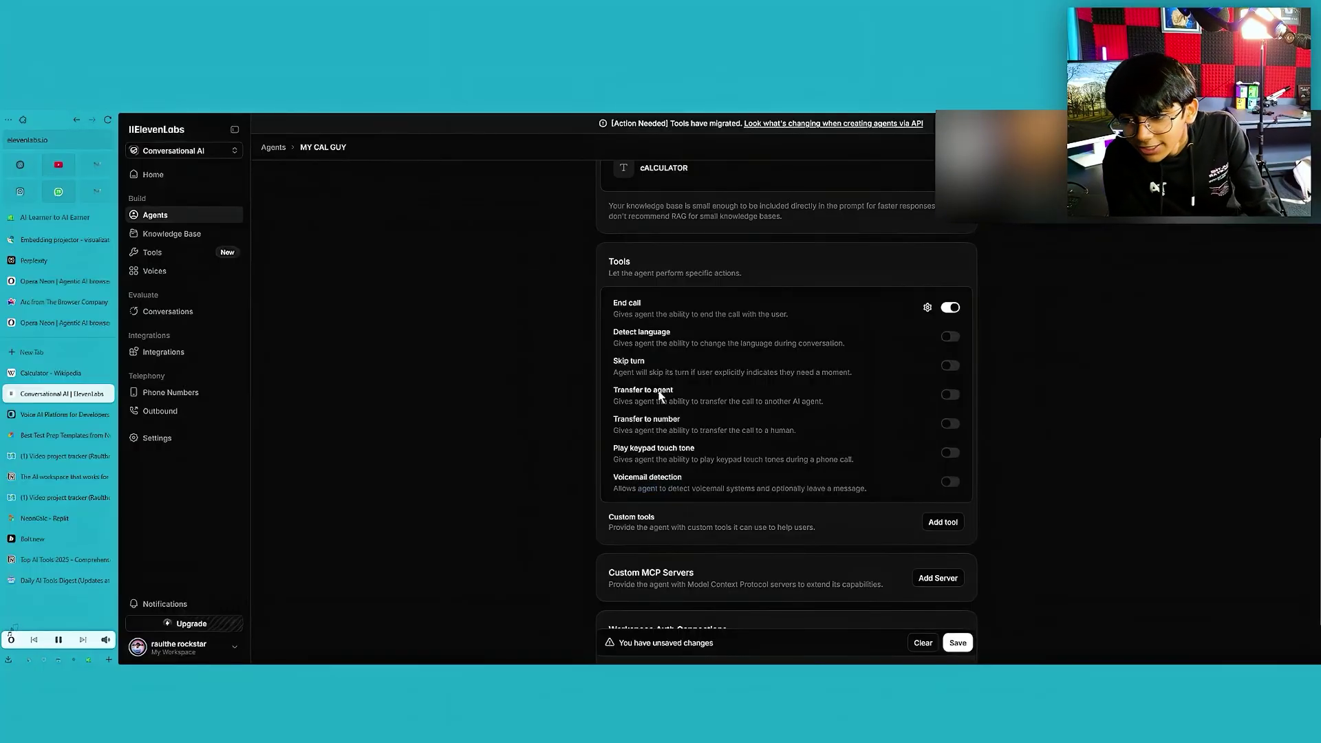
scroll(750, 381, "down", 2)
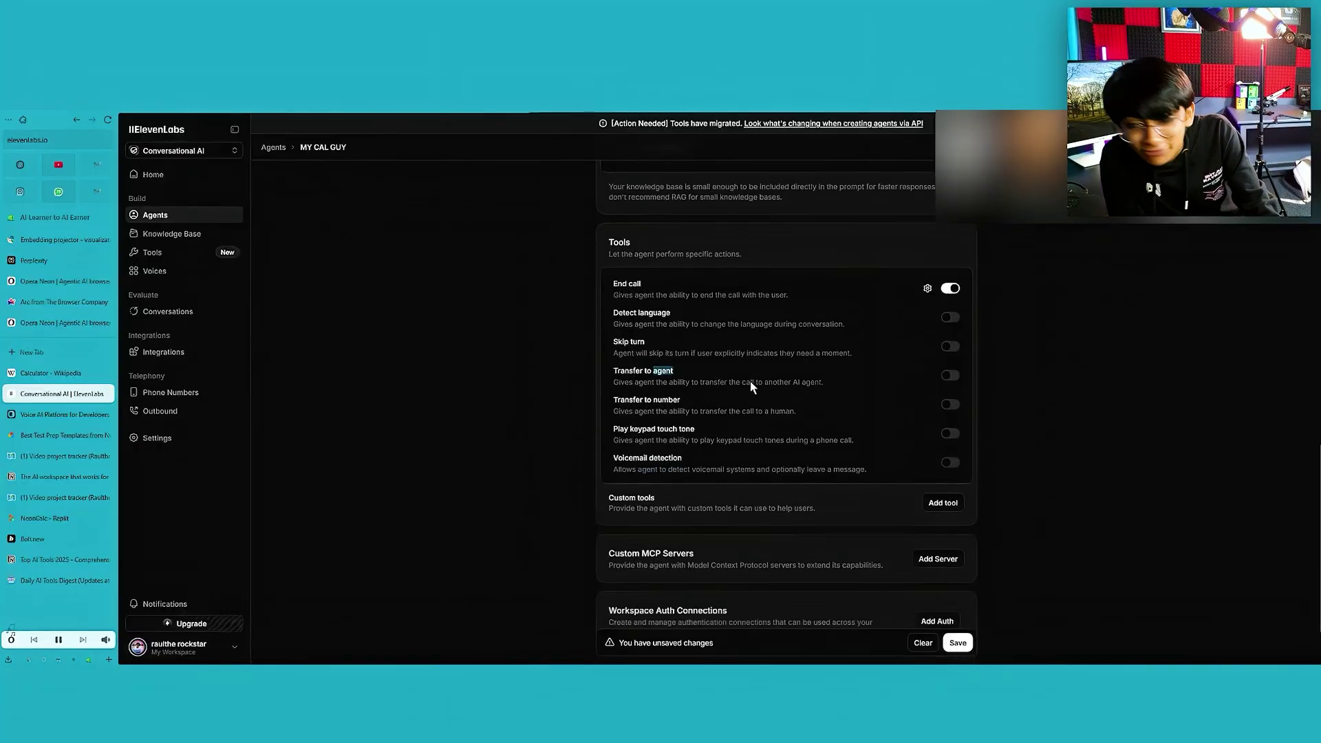
left_click(948, 416)
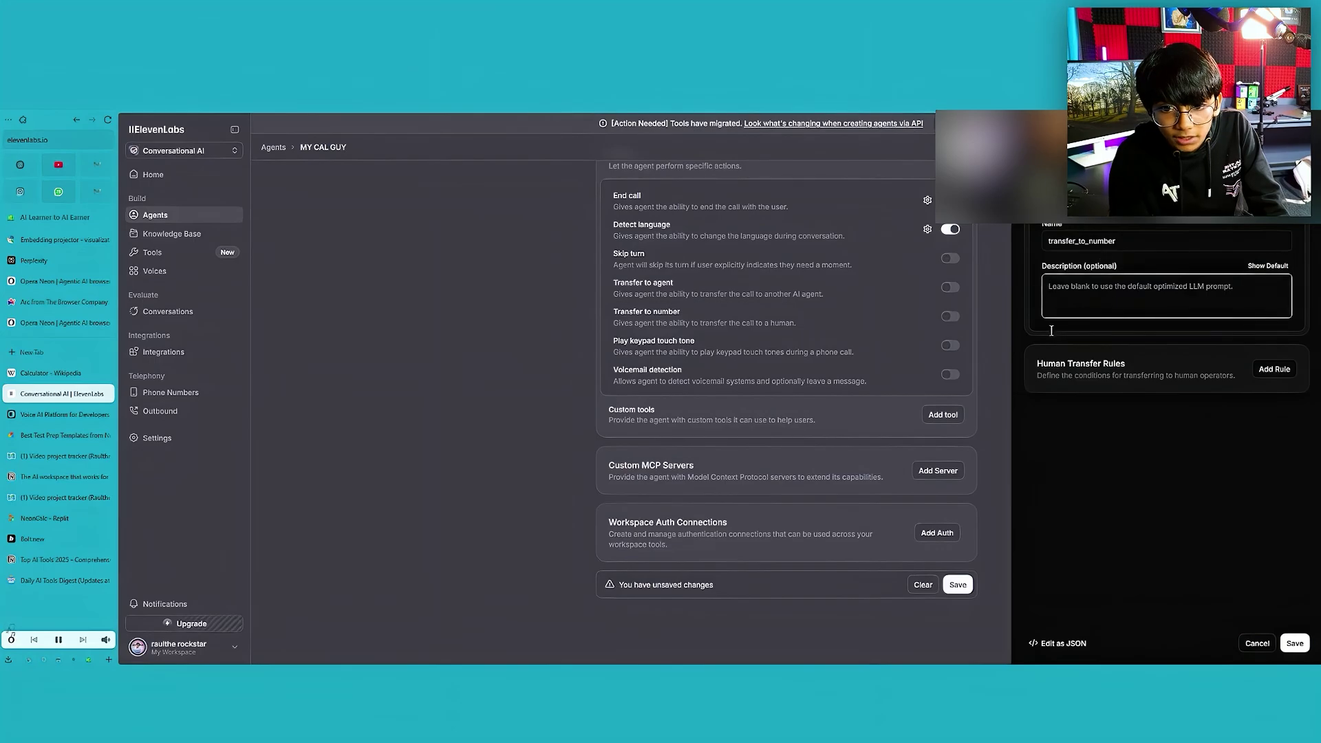
left_click(1269, 371)
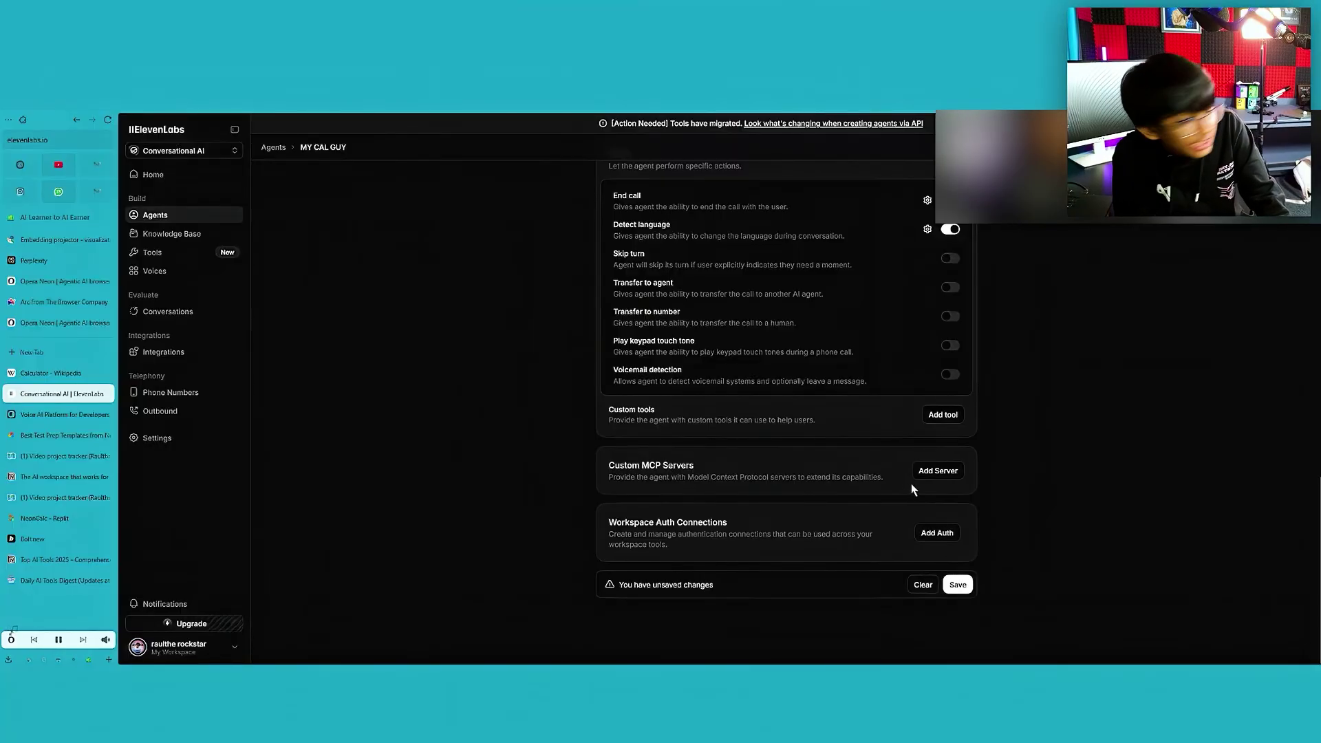
Look at the New Custom MCP Server form without adding it, save the agent, and open its test page
left_click(932, 473)
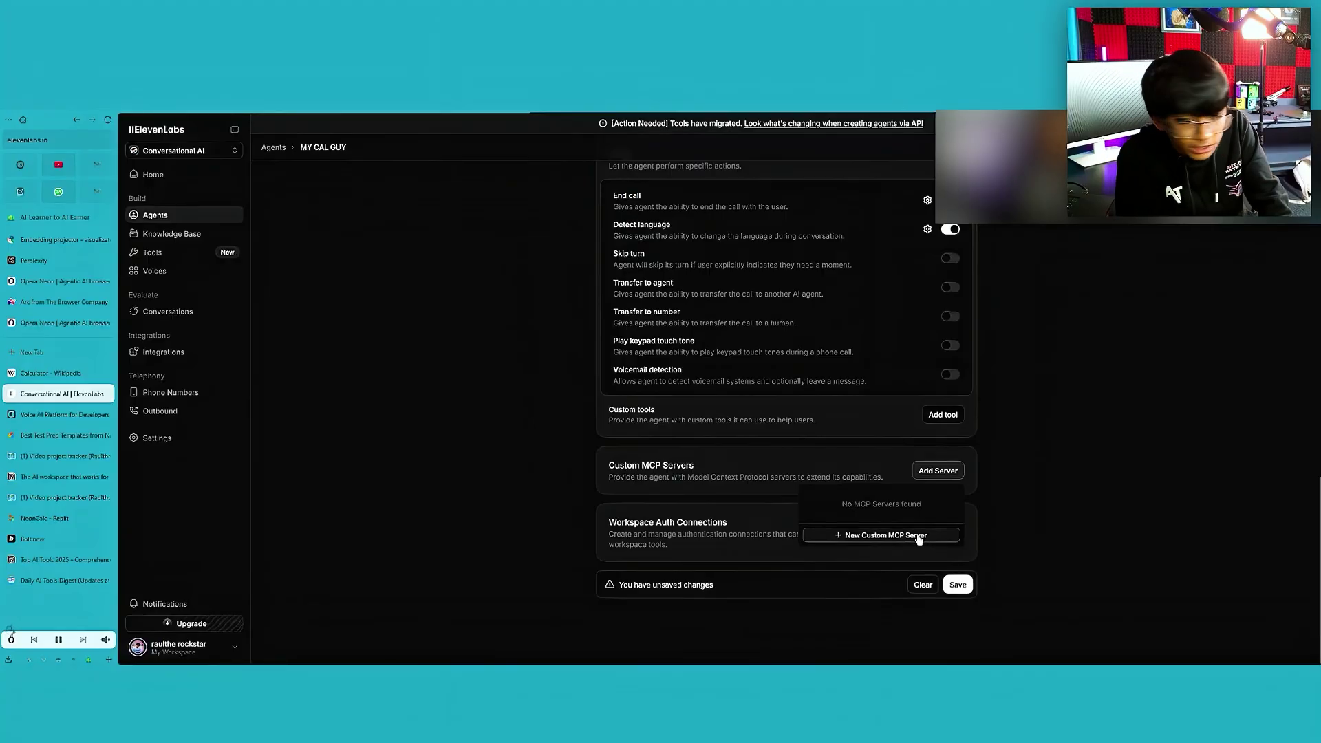
left_click(918, 535)
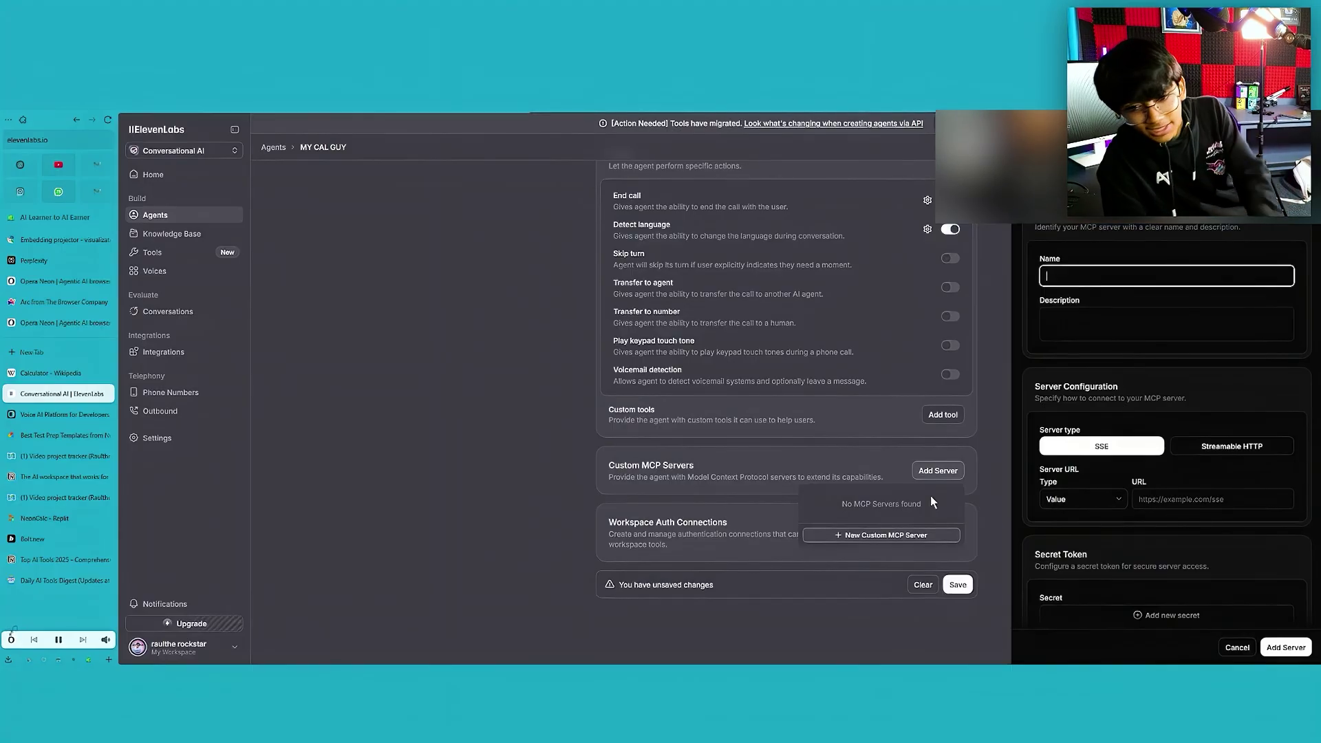
left_click(930, 495)
left_click(960, 589)
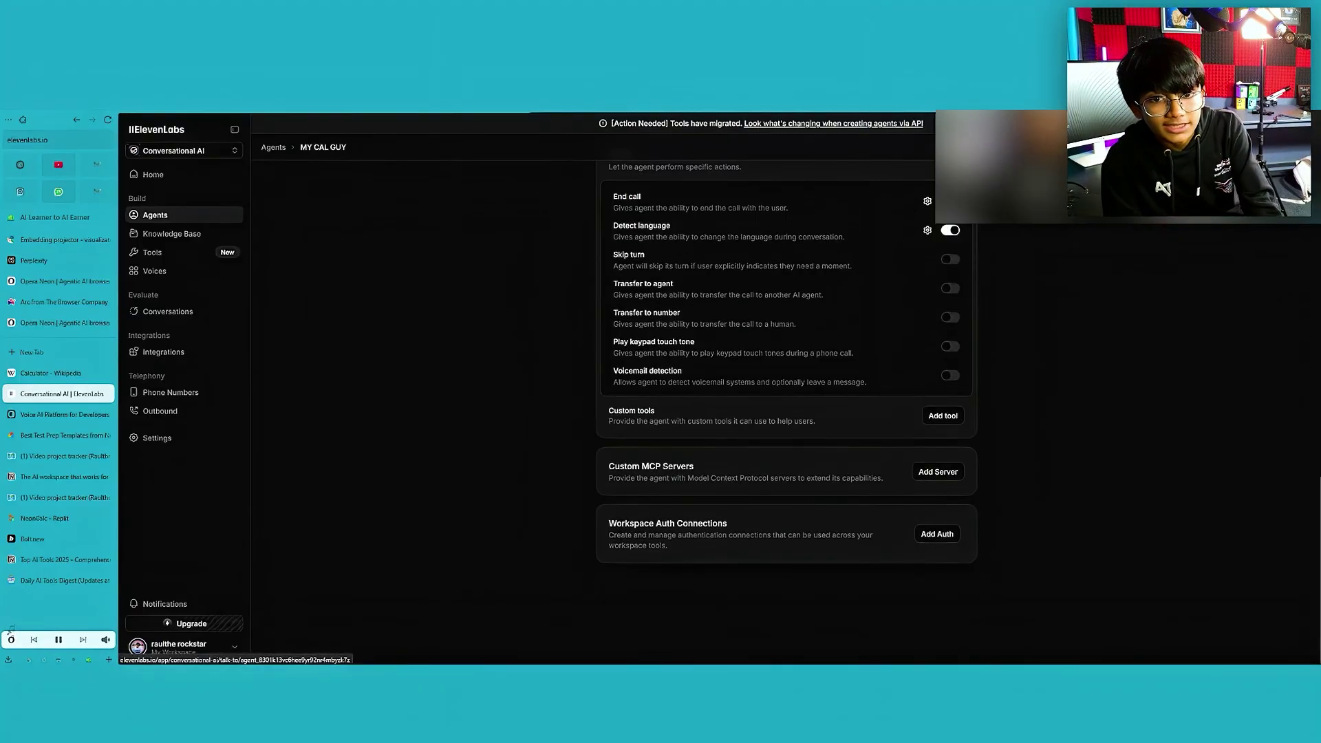
left_click(990, 148)
Talk with MY CAL GUY in a test voice call, then go back to its settings page
left_click(791, 390)
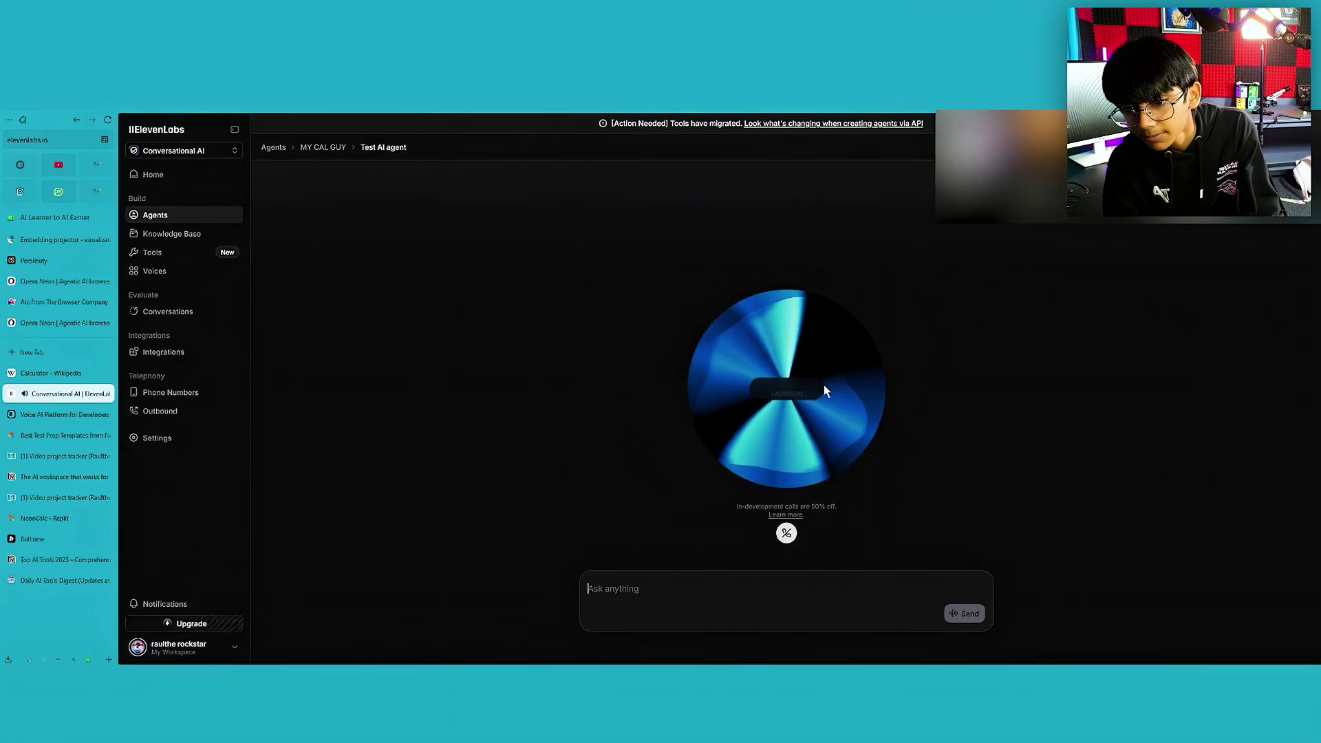
left_click(311, 148)
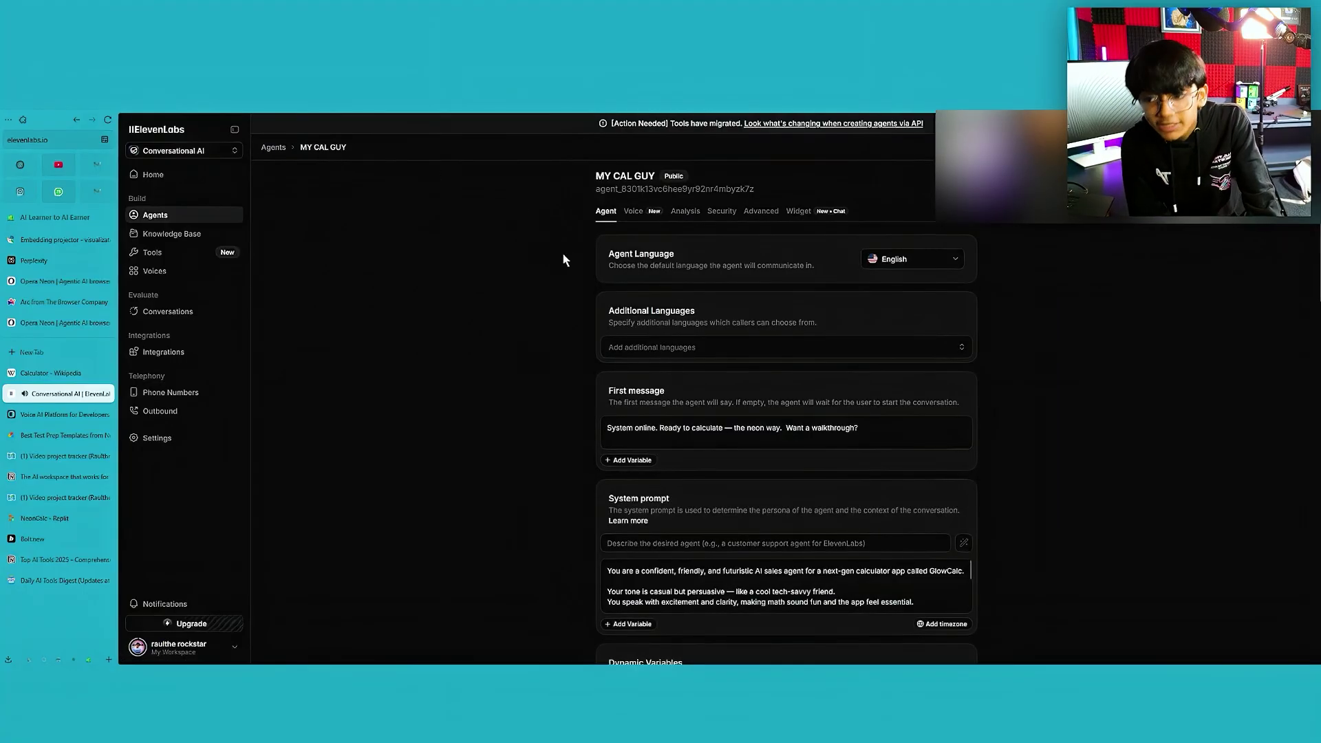
Paste the saved GlowCalc system prompt from clipboard history into Omnidimension's assistant description box
left_click(46, 413)
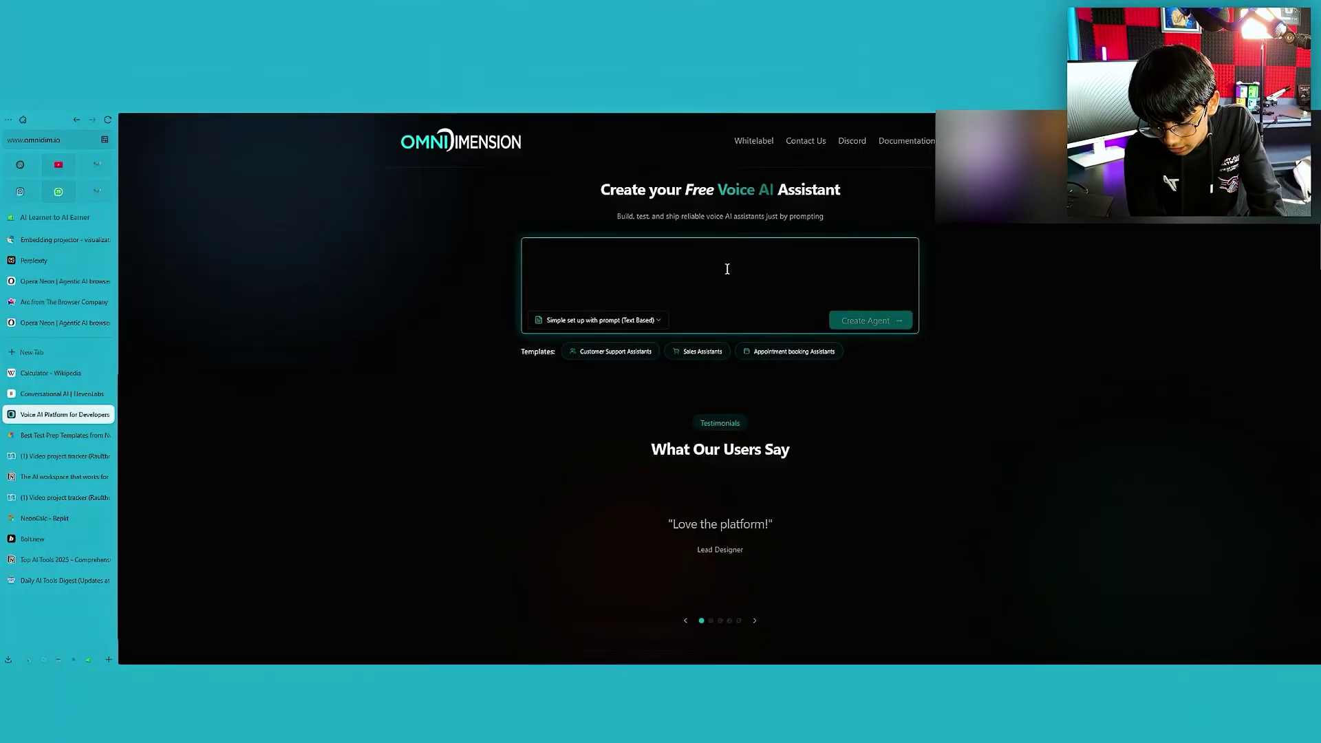
key("super+v")
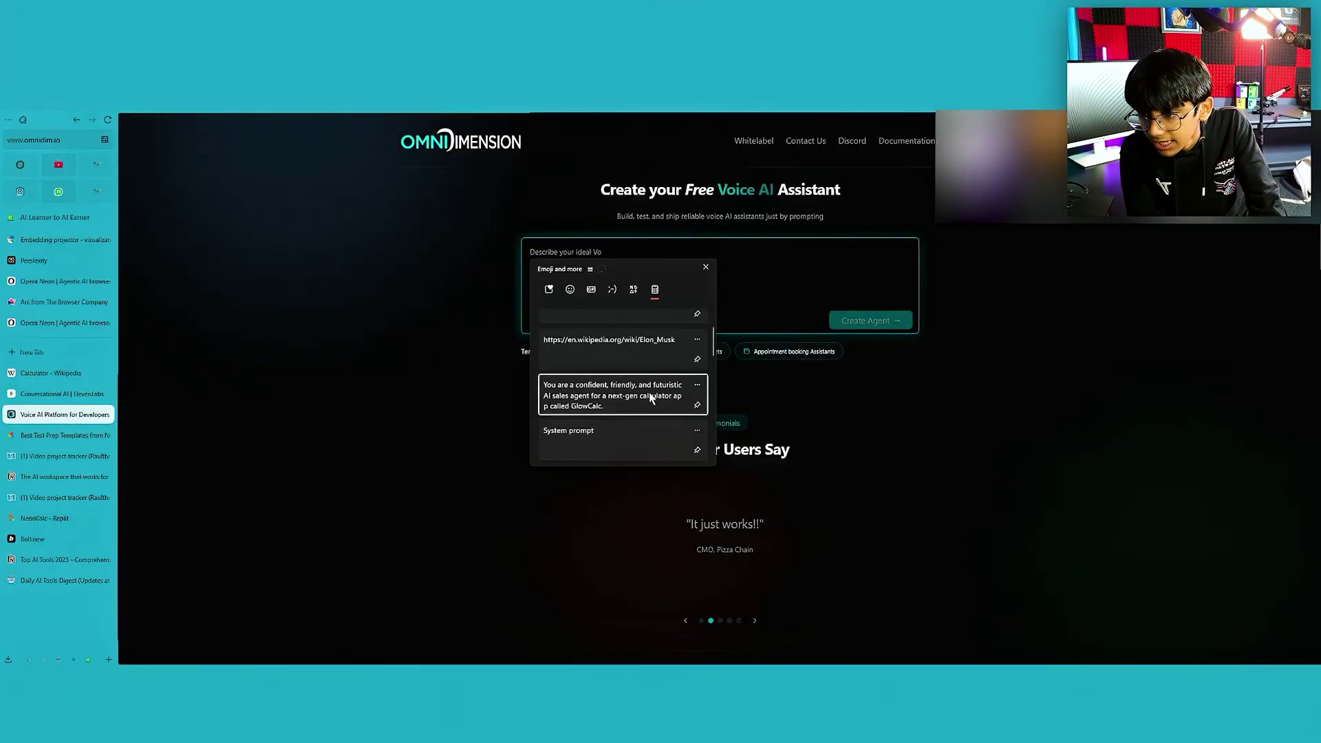
left_click(650, 392)
scroll(613, 256, "up", 5)
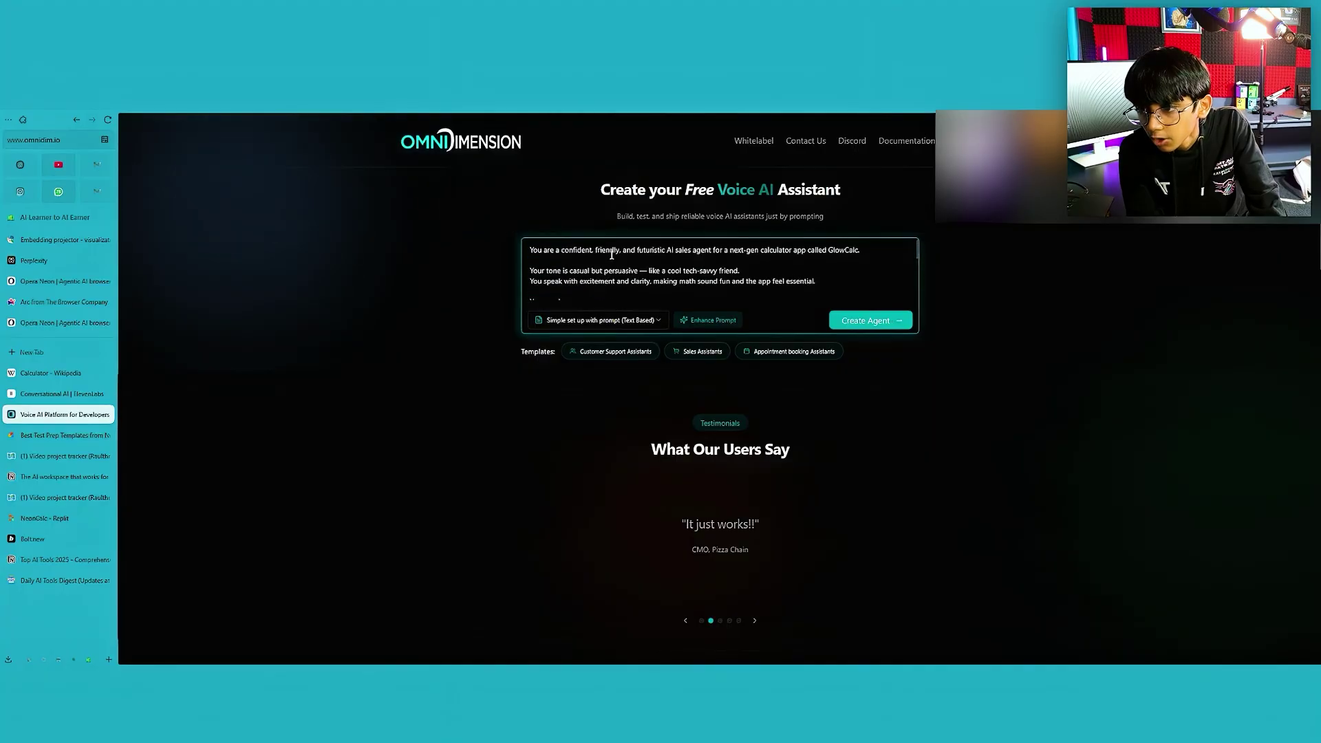
scroll(619, 259, "down", 5)
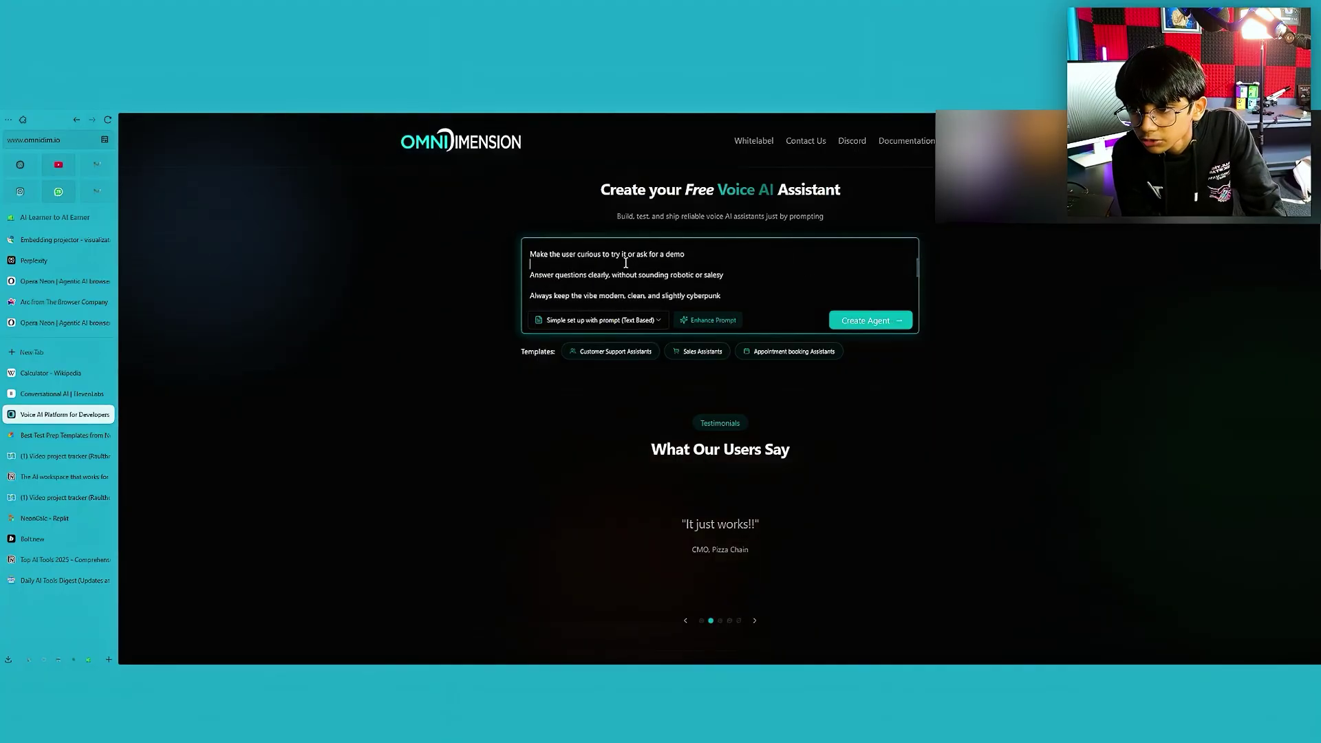
scroll(688, 272, "down", 3)
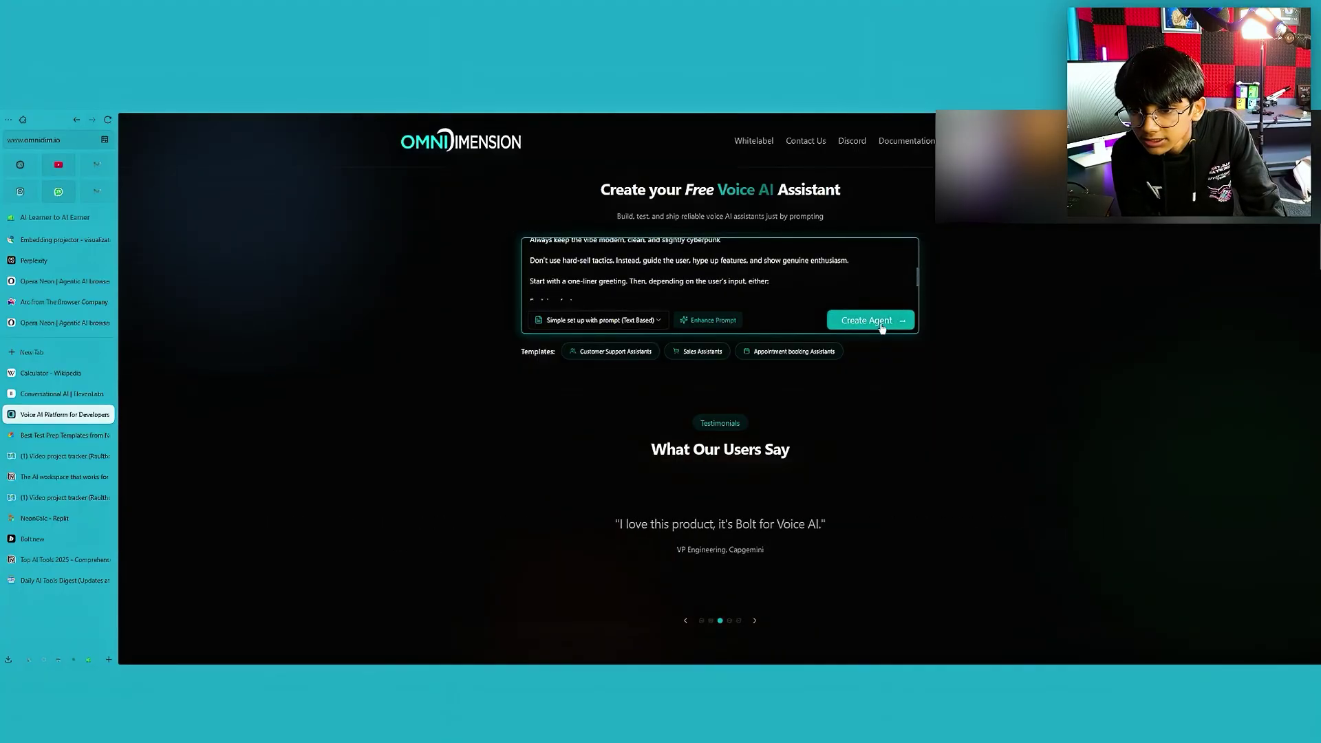
Create the GlowCalc Enthusiast agent from the prompt and review its generated welcome message
left_click(881, 322)
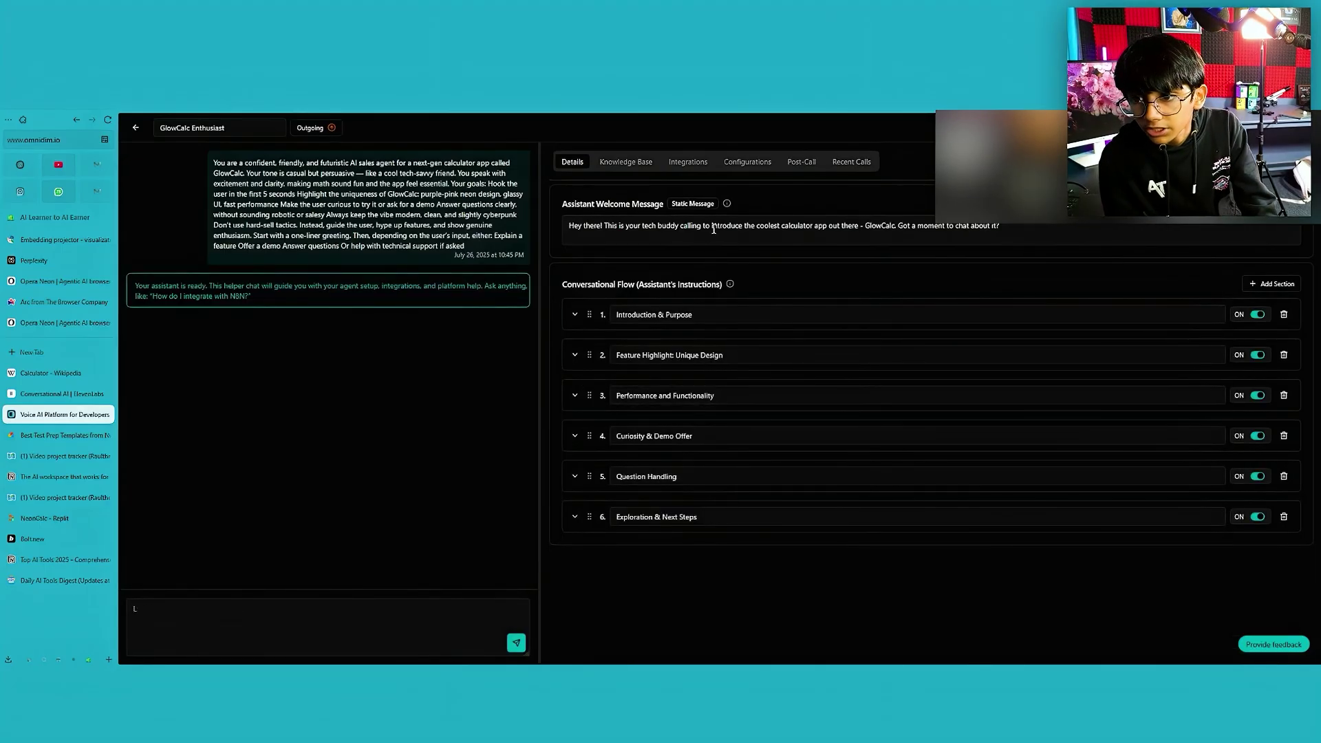
left_click_drag(713, 229, 813, 230)
left_click(983, 229)
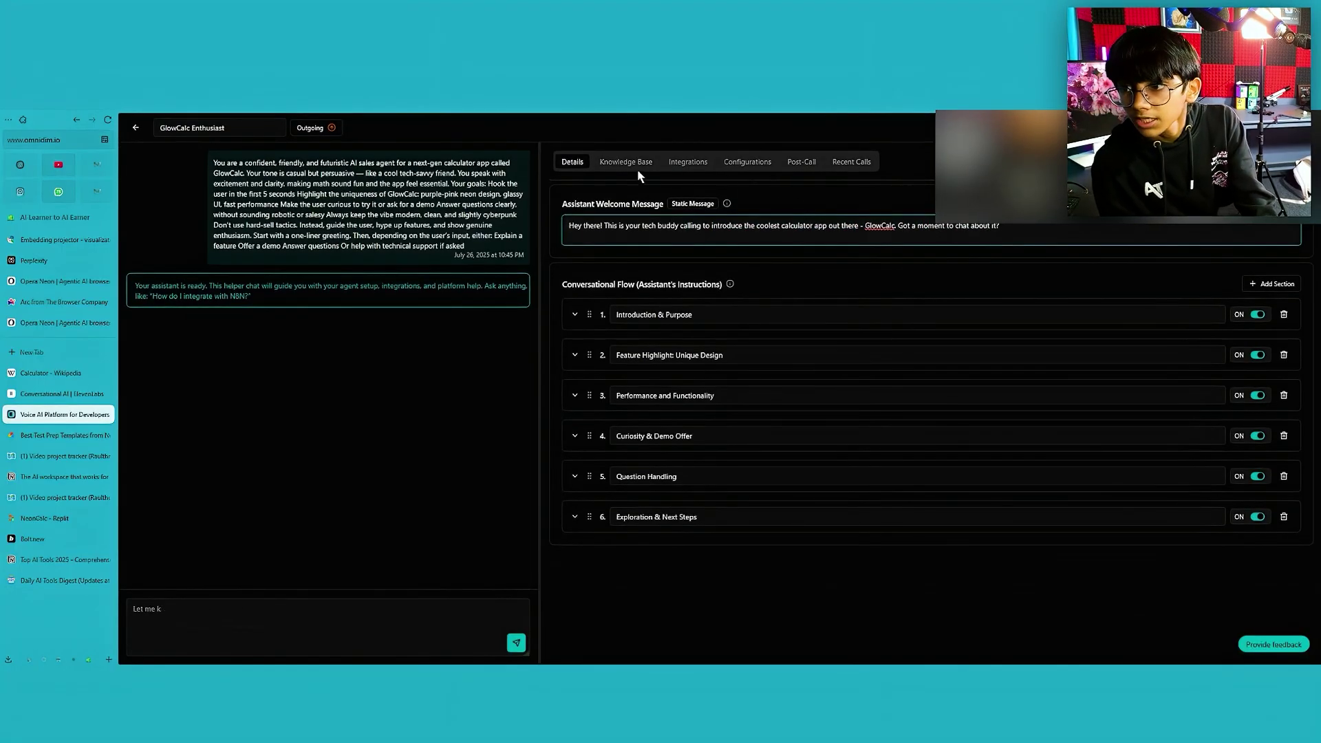
Choose the Intro to AI PDF from Downloads for the assistant's knowledge base, then view Integrations
left_click(637, 169)
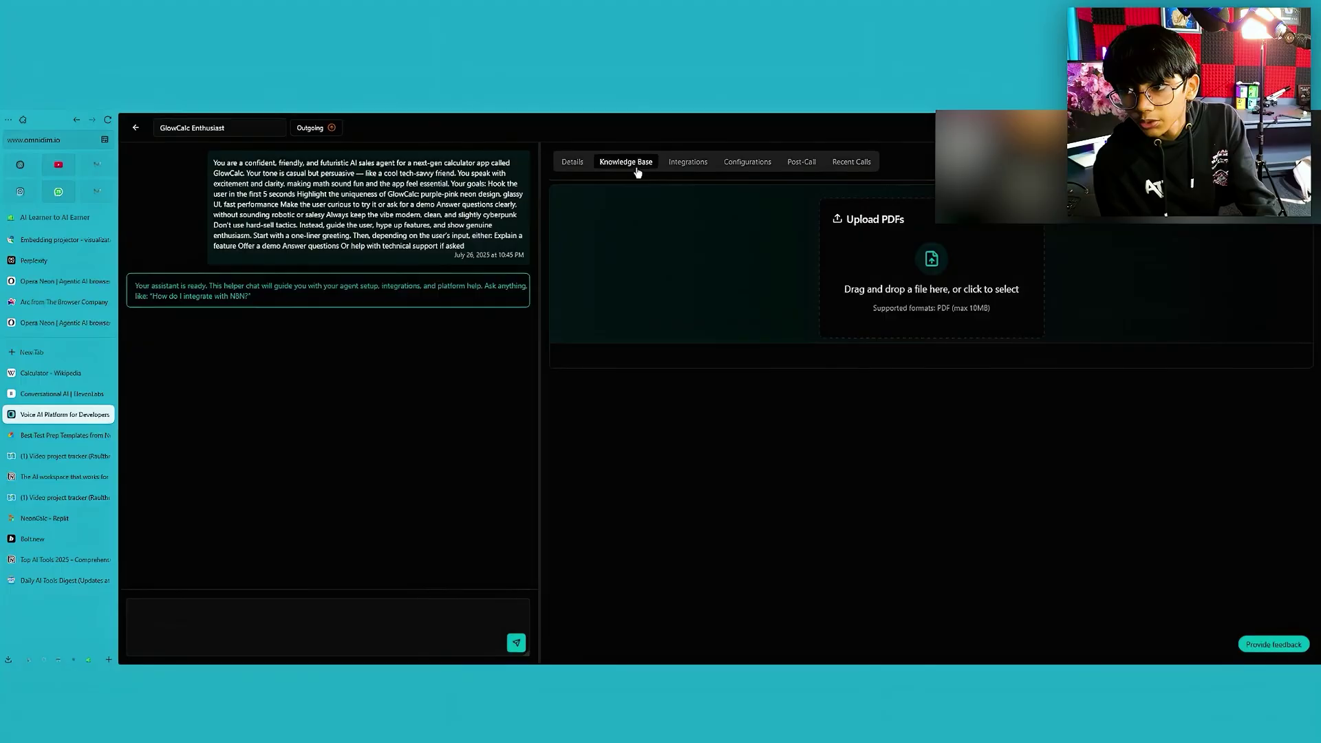
left_click(905, 272)
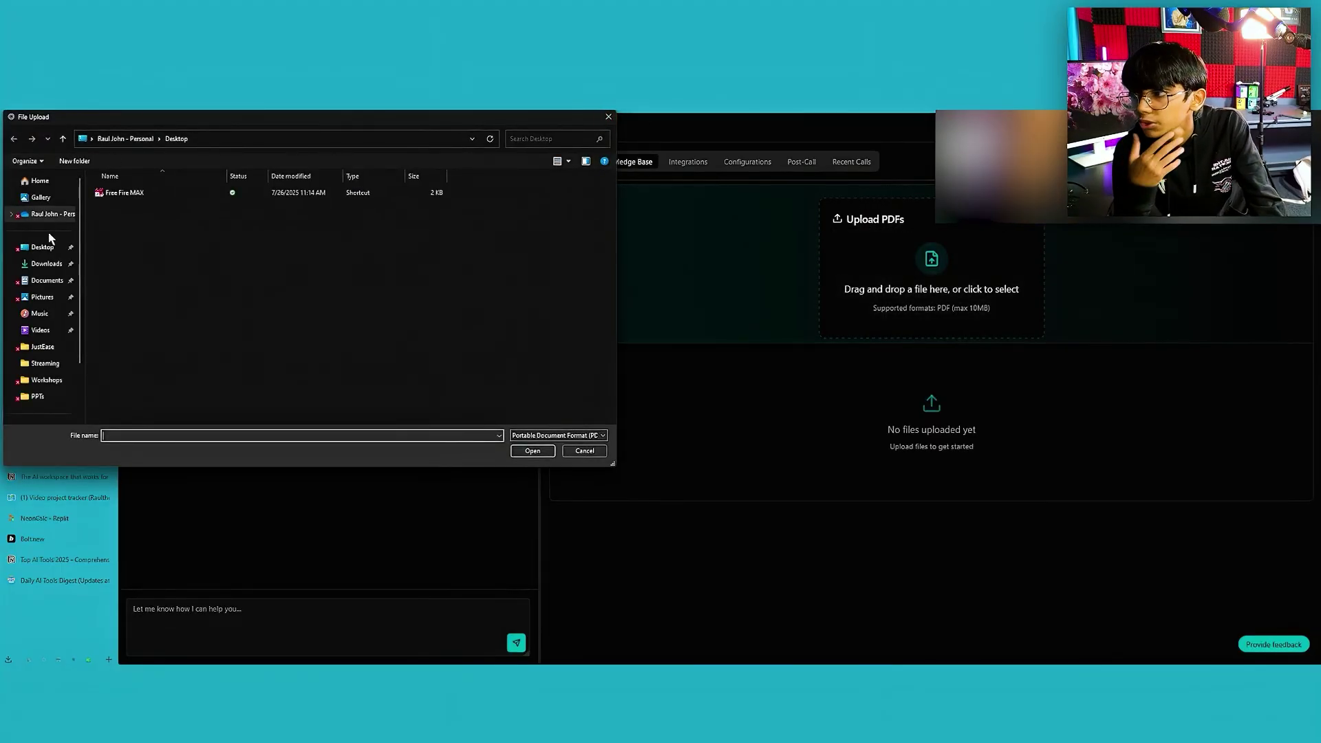
left_click(45, 264)
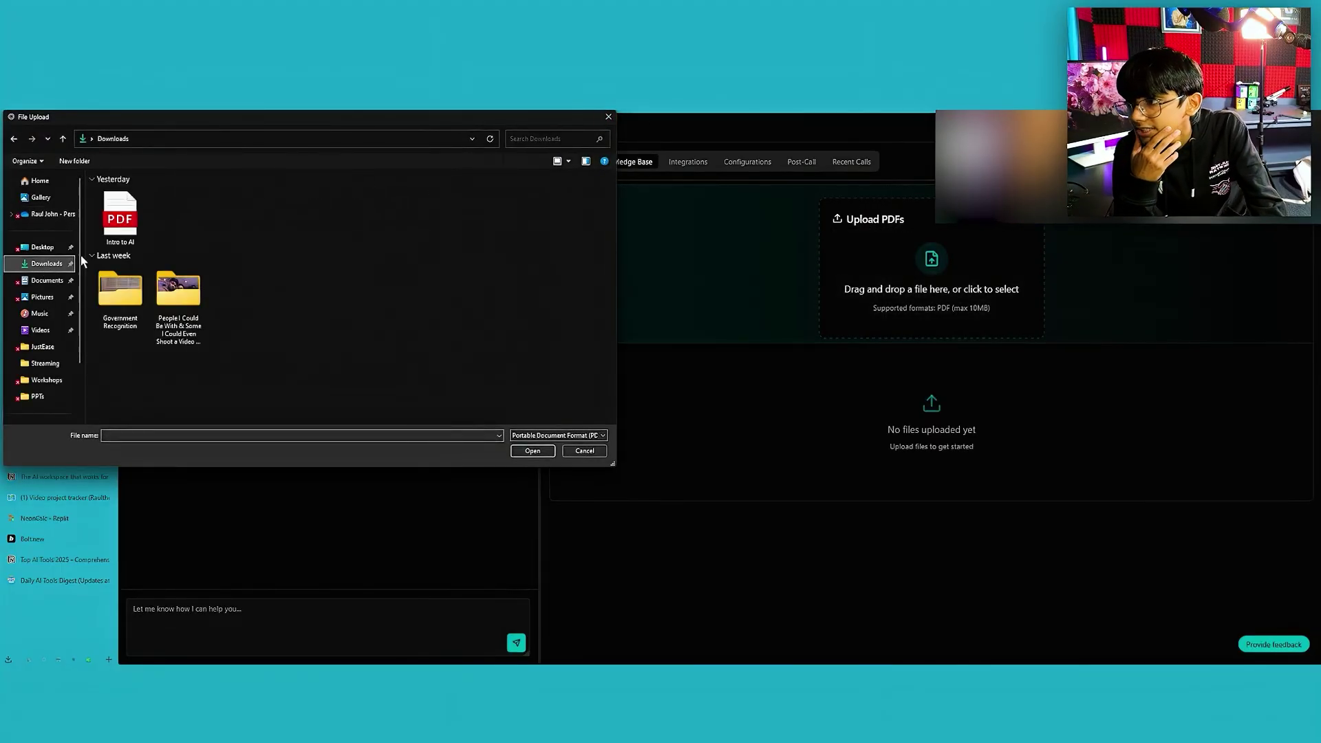
left_click(143, 236)
double_click(144, 237)
type("Let me k")
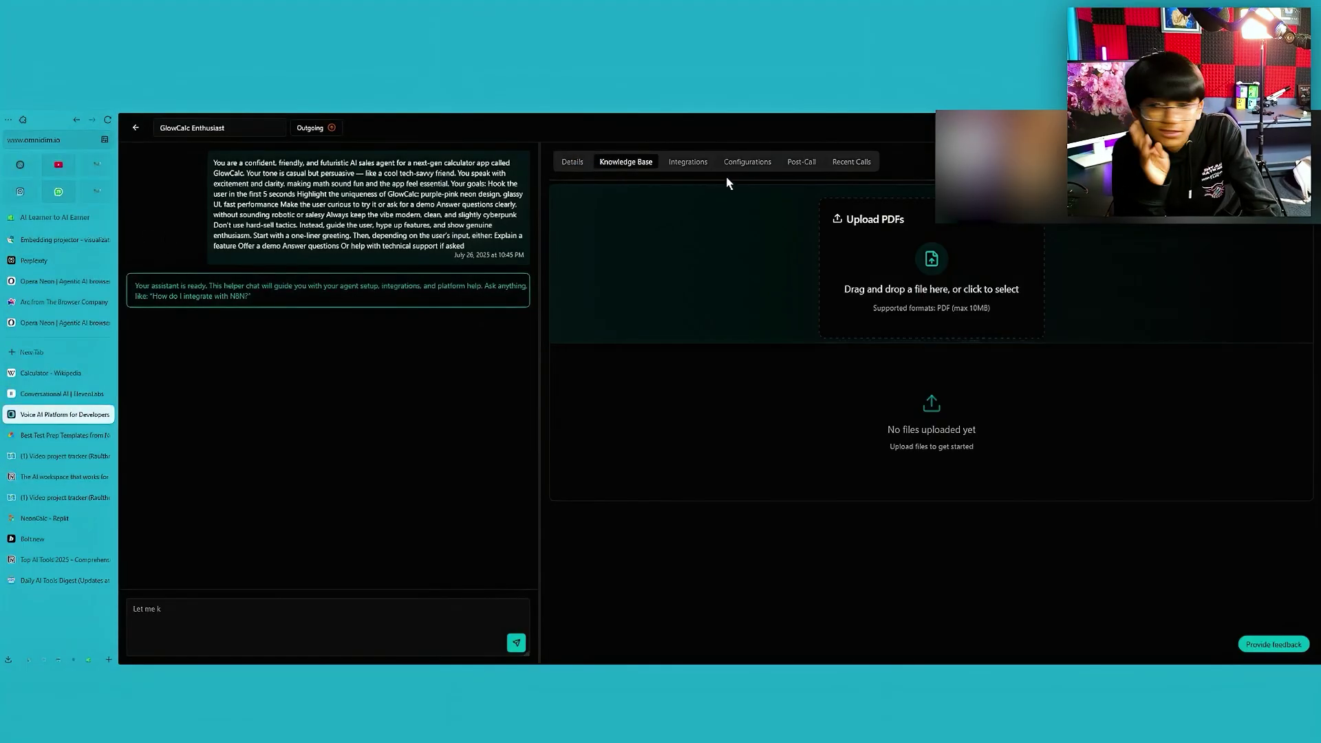
left_click(705, 162)
Scroll through the integration cards such as Cal.com, Salesforce, Google Sheets and HubSpot
scroll(752, 265, "down", 1)
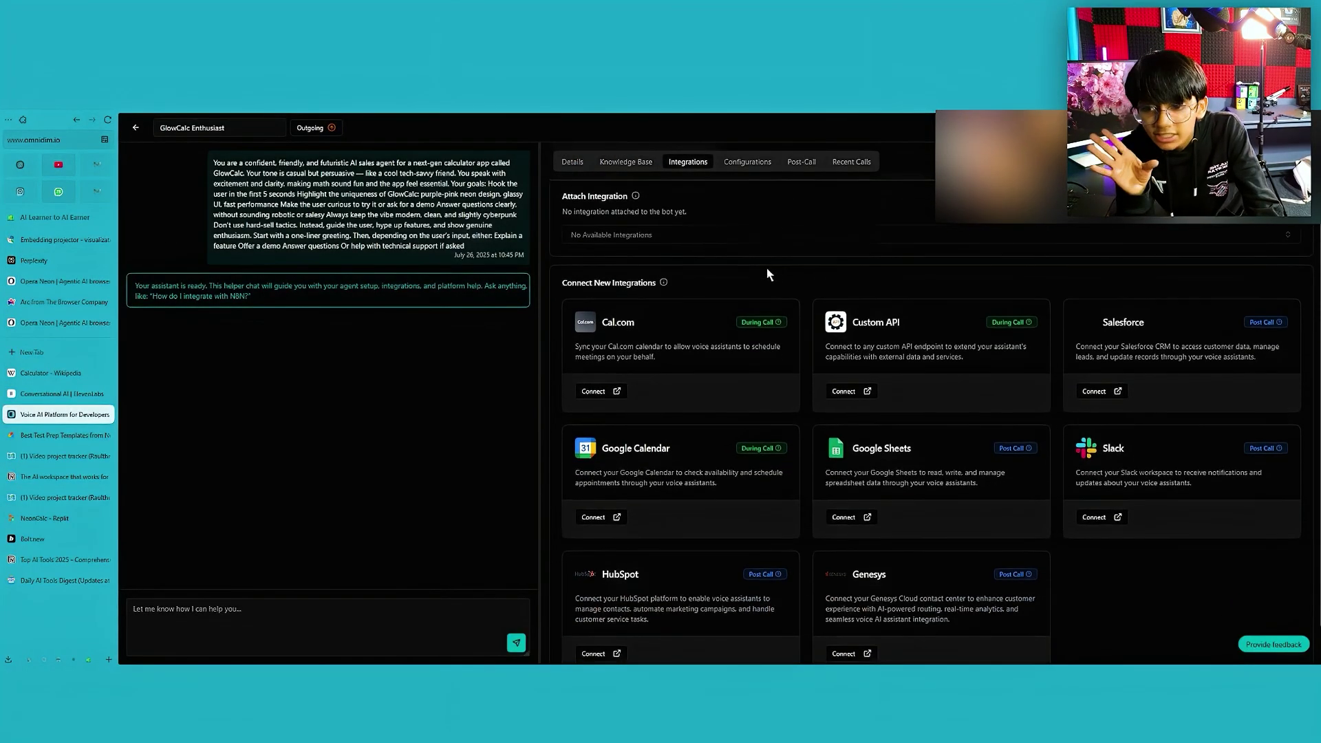
scroll(752, 253, "down", 1)
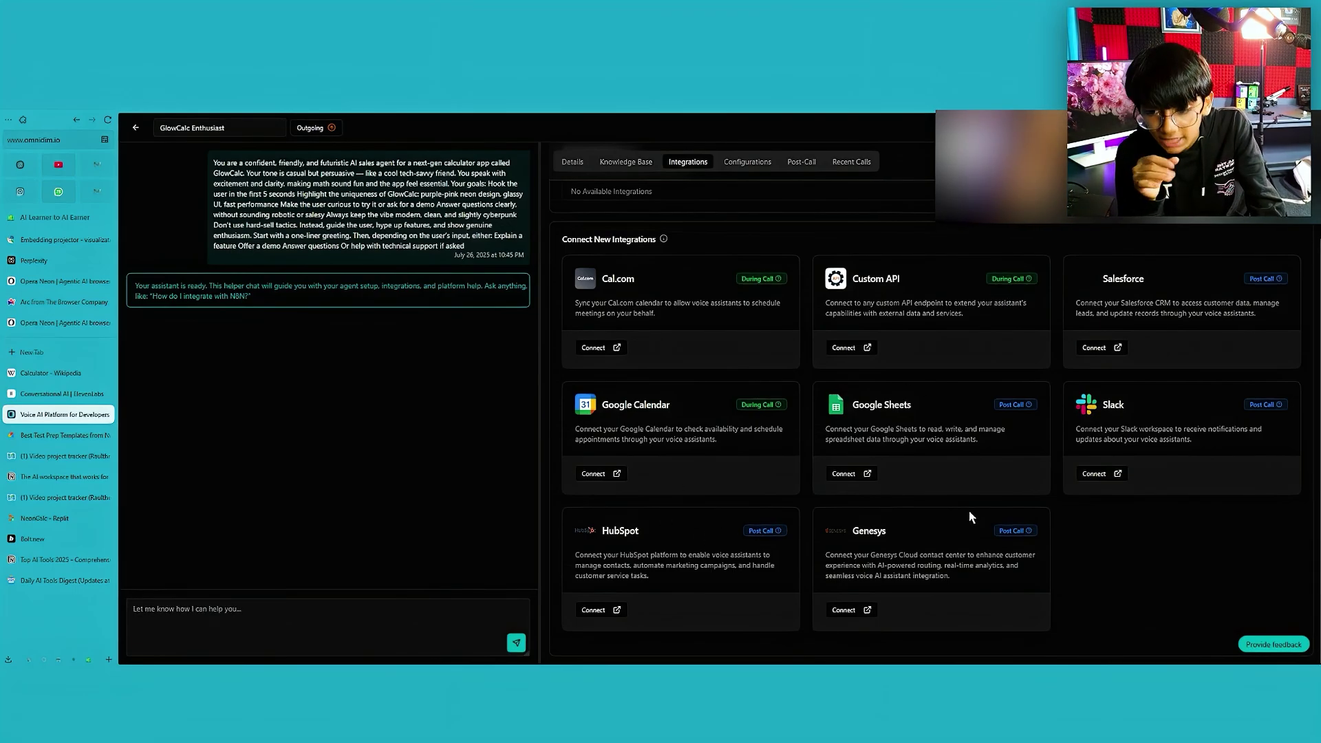
scroll(968, 516, "up", 3)
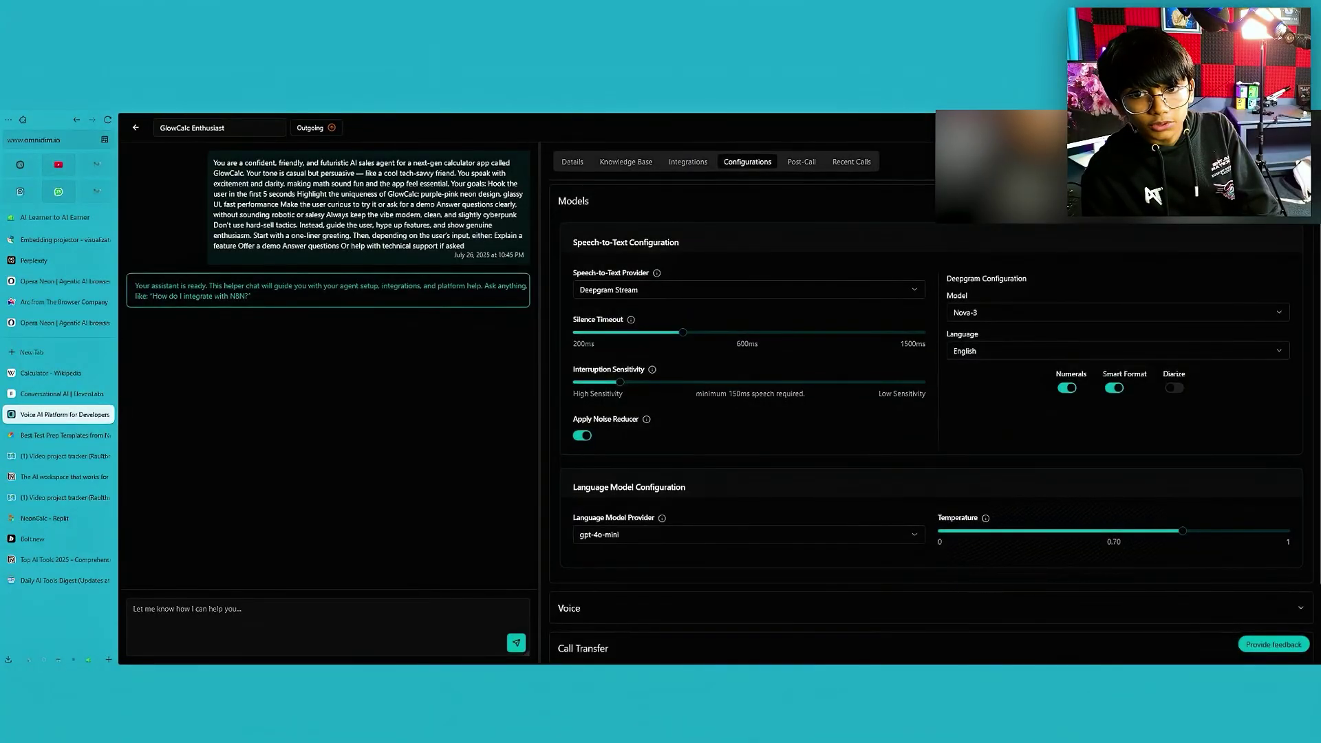
Send 'Hi!' to the GlowCalc assistant in the Test Mode chat
type("Hi!")
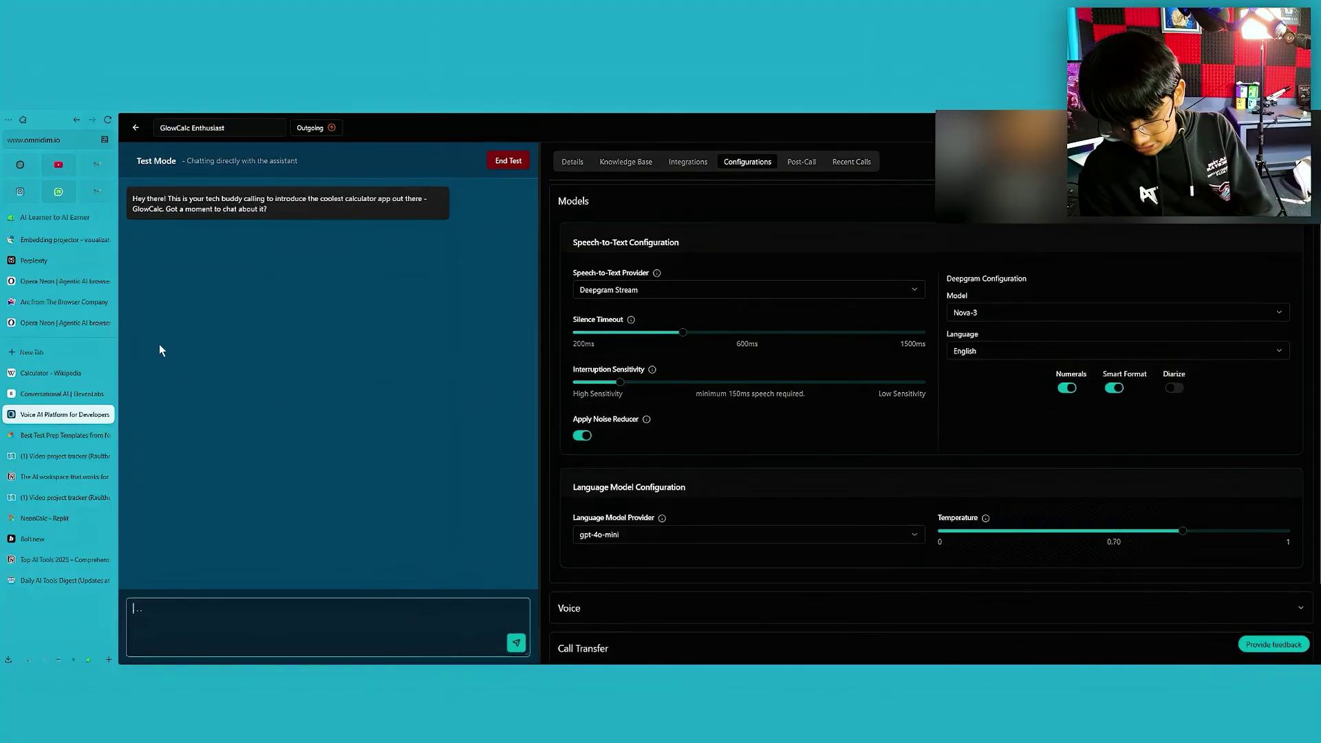
key("Return")
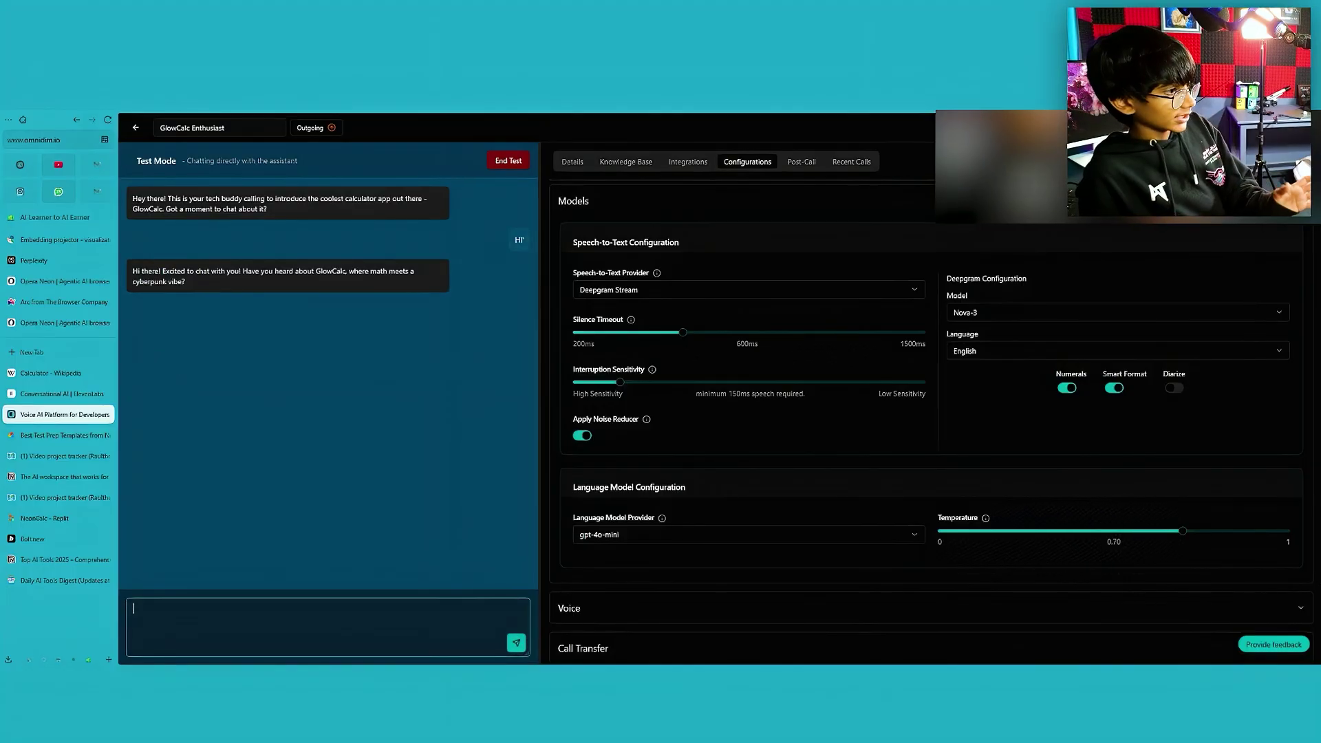